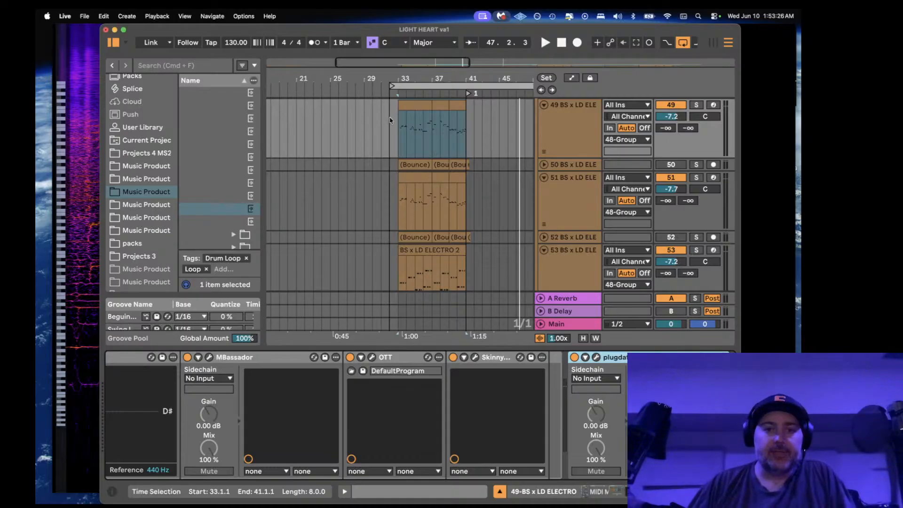
Step: Play the arrangement from bar 32 and look over the bass tracks inside the 48 Group
{"action": "left_click", "coordinate": [390, 118]}
{"action": "left_click_drag", "start_coordinate": [390, 57], "coordinate": [429, 140]}
{"action": "scroll", "coordinate": [430, 140], "scroll_direction": "up", "scroll_amount": 5}
{"action": "left_click", "coordinate": [429, 139]}
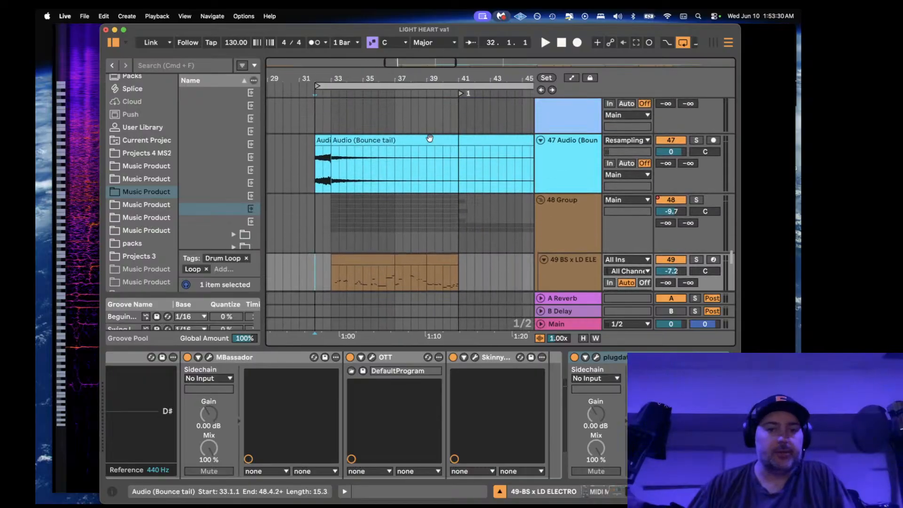
{"action": "key", "text": "space"}
{"action": "scroll", "coordinate": [430, 139], "scroll_direction": "down", "scroll_amount": 5}
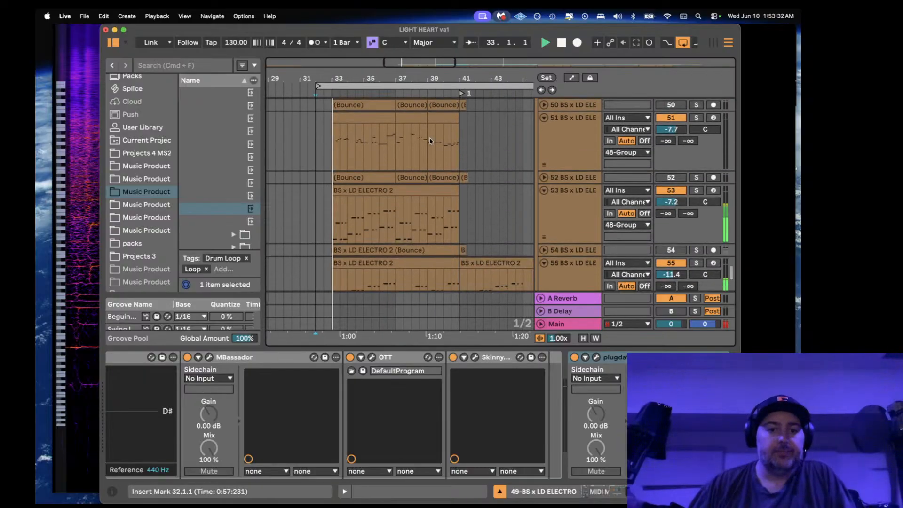
{"action": "scroll", "coordinate": [438, 137], "scroll_direction": "up", "scroll_amount": 2}
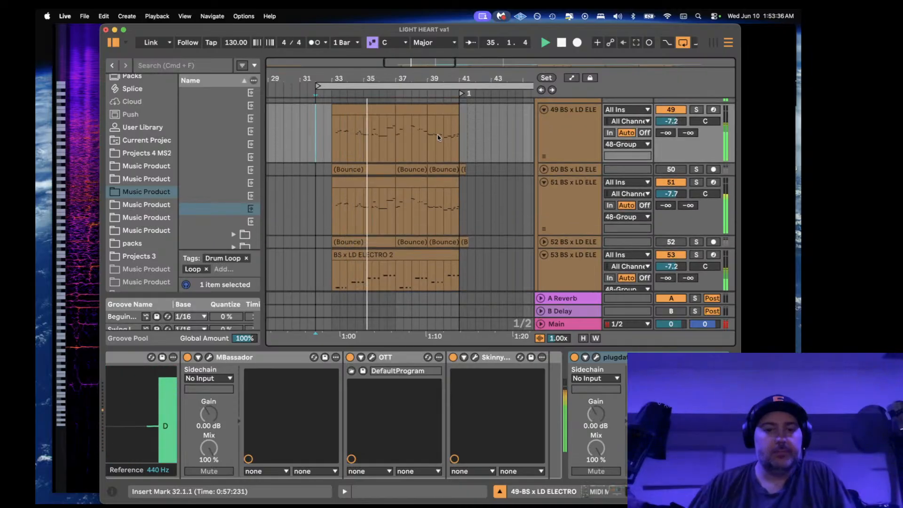
Step: View the MIDI notes of the three clips on track 49 and of the BS x LD ELECTRO 2 clip on track 53
{"action": "left_click", "coordinate": [364, 114]}
{"action": "double_click", "coordinate": [441, 114], "text": "shift"}
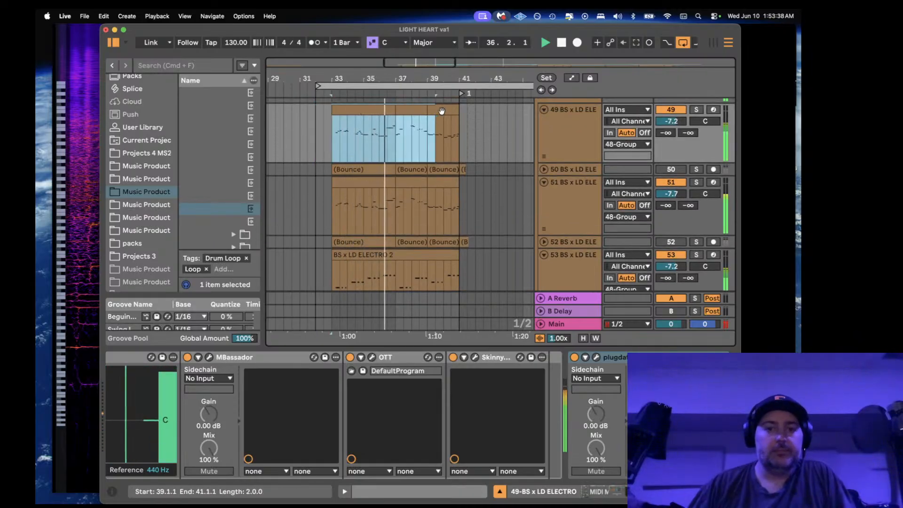
{"action": "scroll", "coordinate": [442, 115], "scroll_direction": "down", "scroll_amount": 4}
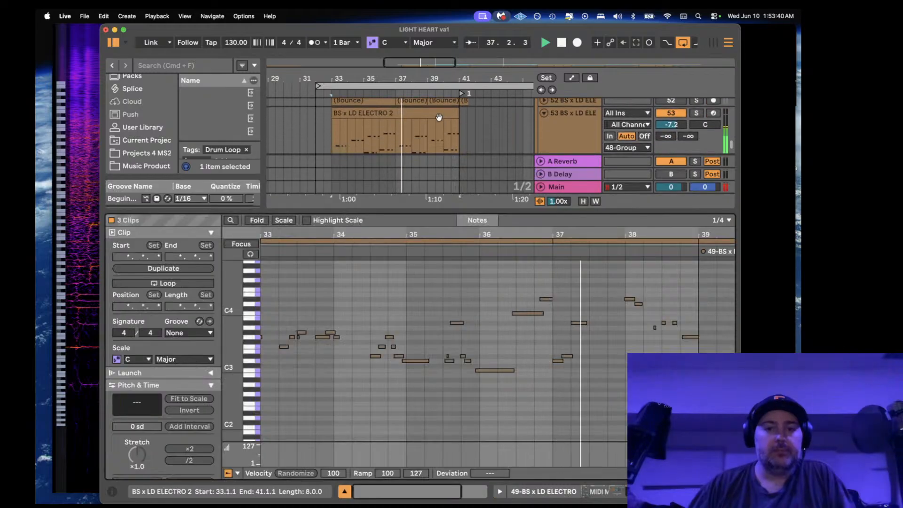
{"action": "left_click", "coordinate": [434, 106]}
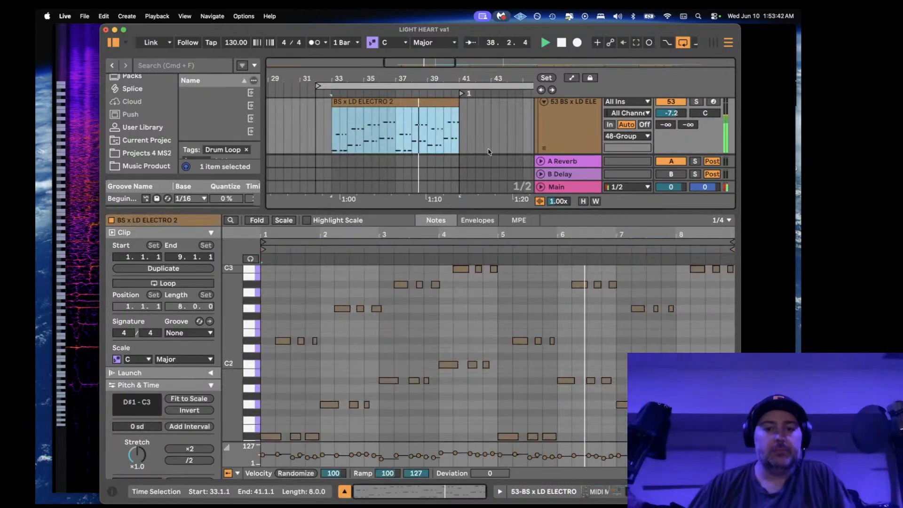
Step: Show the Main track's device chain, listen on past bar 41 and stop playback
{"action": "double_click", "coordinate": [577, 187]}
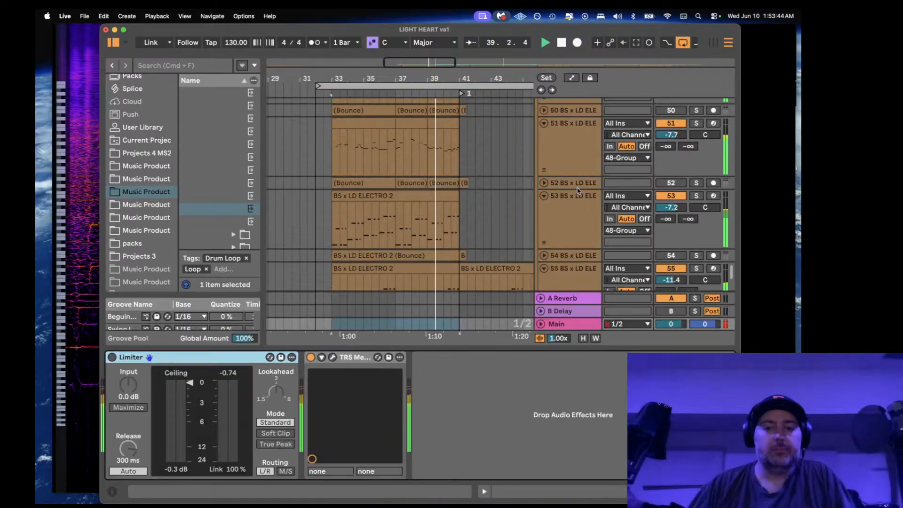
{"action": "scroll", "coordinate": [434, 189], "scroll_direction": "up", "scroll_amount": 8}
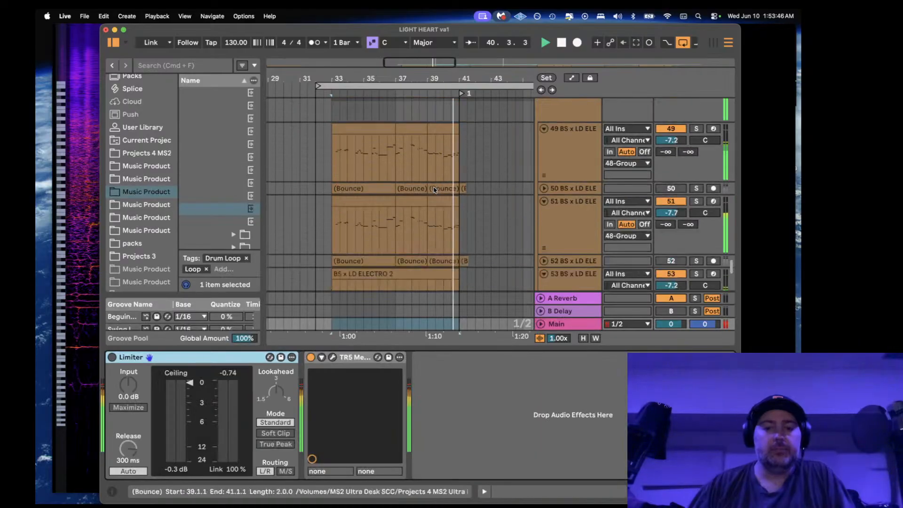
{"action": "scroll", "coordinate": [434, 190], "scroll_direction": "up", "scroll_amount": 4}
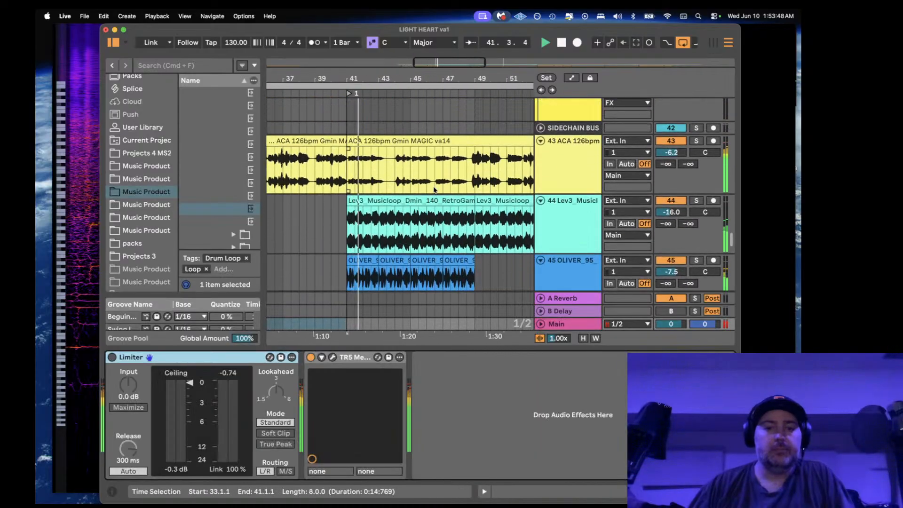
{"action": "scroll", "coordinate": [434, 190], "scroll_direction": "left", "scroll_amount": 2}
{"action": "scroll", "coordinate": [434, 190], "scroll_direction": "up", "scroll_amount": 1}
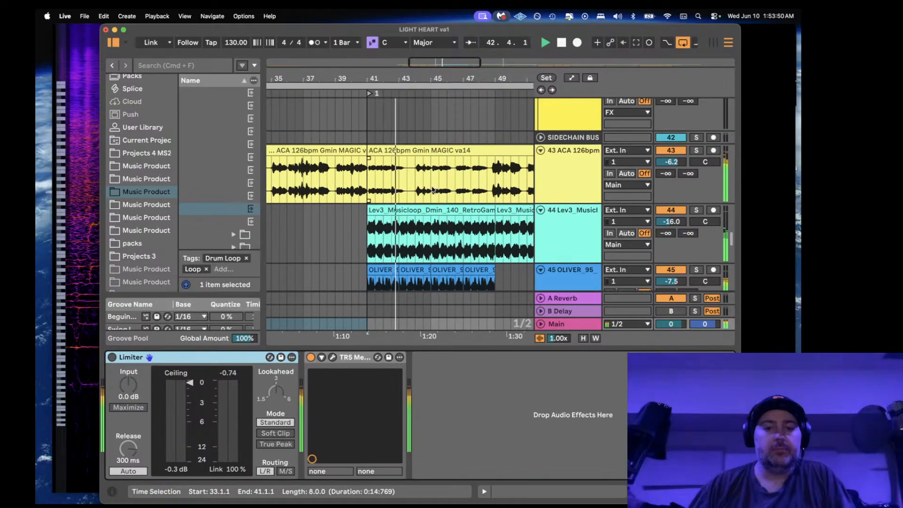
{"action": "left_click_drag", "start_coordinate": [672, 324], "coordinate": [672, 299]}
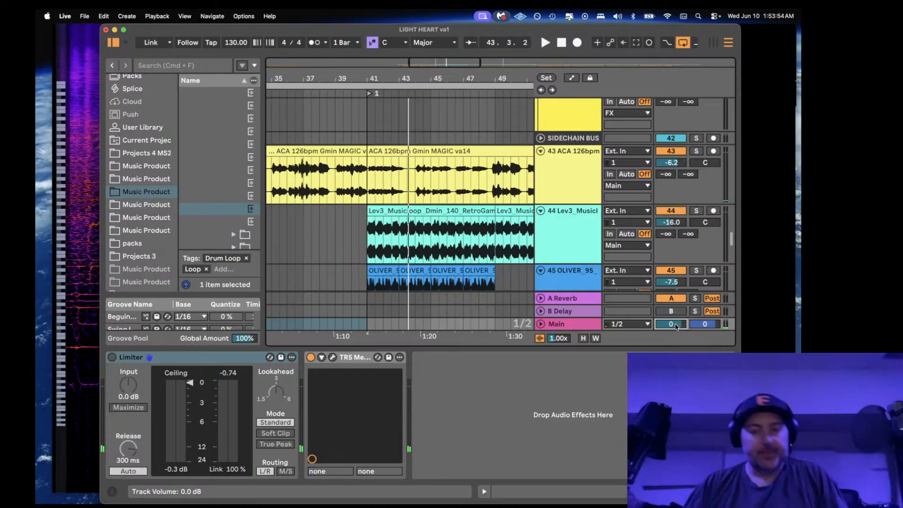
{"action": "scroll", "coordinate": [343, 212], "scroll_direction": "left", "scroll_amount": 5}
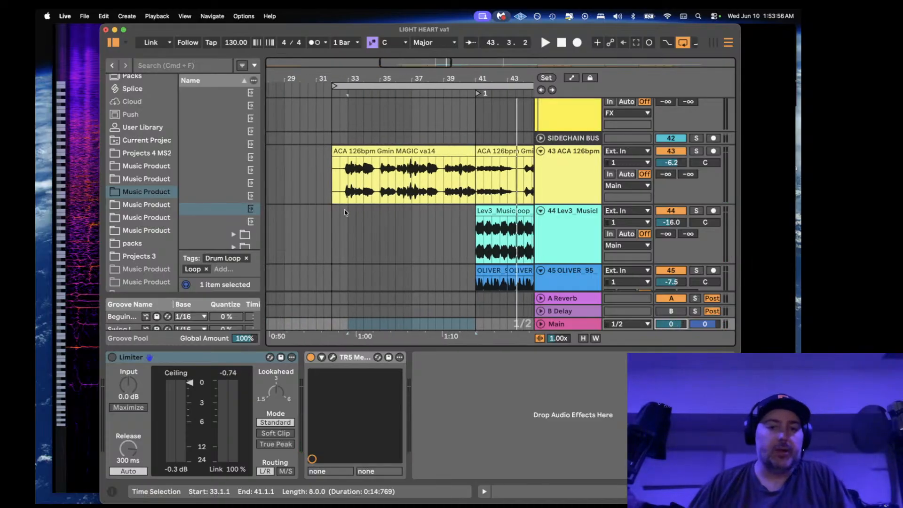
Step: Select the ACA 126bpm vocal clip starting at bar 32, and the bar 32 to 33 audio segment on track 47
{"action": "left_click", "coordinate": [354, 150]}
{"action": "scroll", "coordinate": [354, 149], "scroll_direction": "right", "scroll_amount": 2}
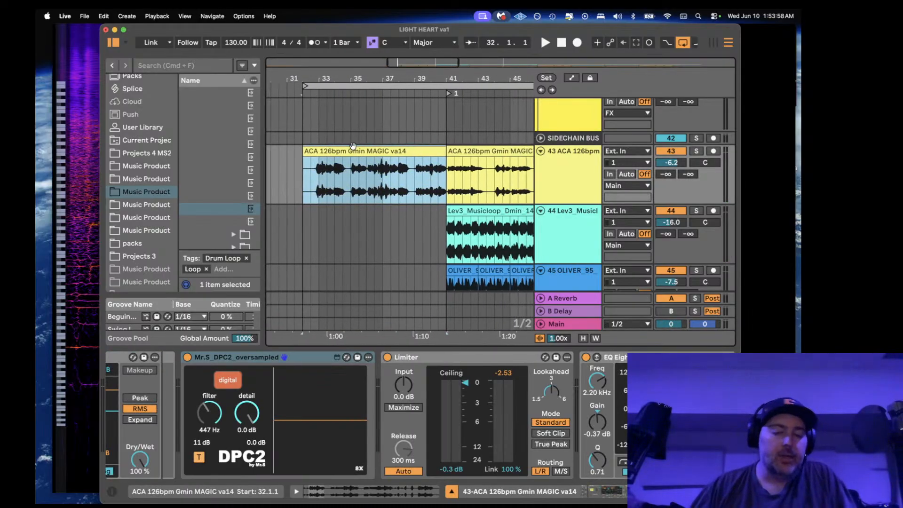
{"action": "scroll", "coordinate": [376, 180], "scroll_direction": "down", "scroll_amount": 5}
{"action": "scroll", "coordinate": [376, 179], "scroll_direction": "down", "scroll_amount": 3}
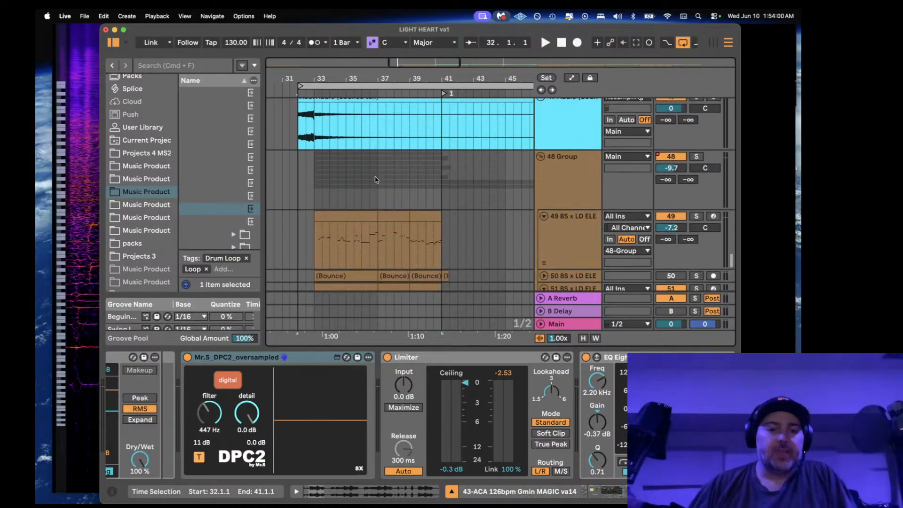
{"action": "scroll", "coordinate": [376, 180], "scroll_direction": "up", "scroll_amount": 3}
{"action": "left_click_drag", "start_coordinate": [315, 167], "coordinate": [300, 166]}
{"action": "scroll", "coordinate": [313, 162], "scroll_direction": "down", "scroll_amount": 3}
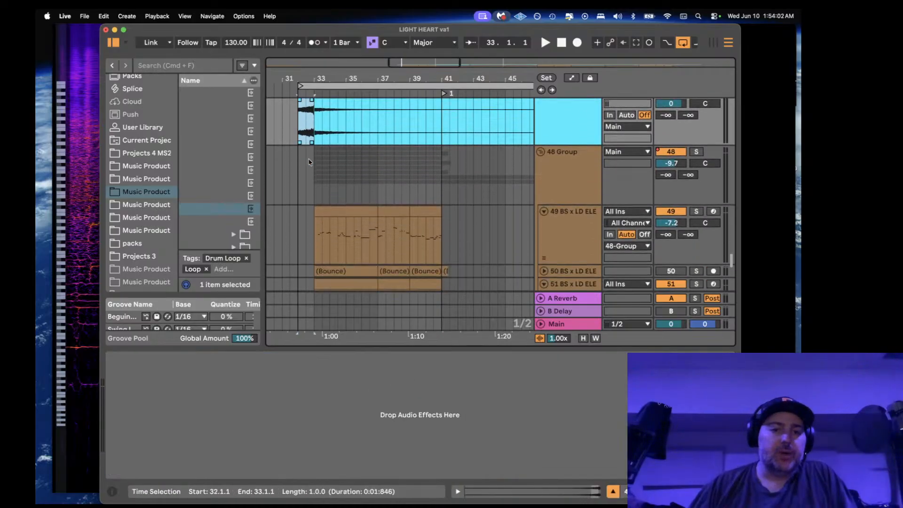
Step: Listen to the 48 Group soloed from bar 33, stop playback and clear its solo
{"action": "left_click", "coordinate": [316, 162]}
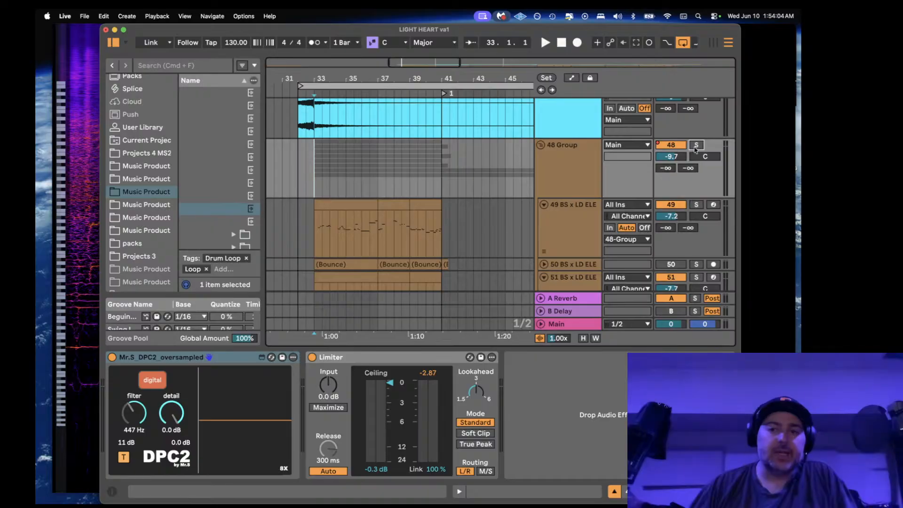
{"action": "key", "text": "space"}
{"action": "left_click", "coordinate": [697, 145]}
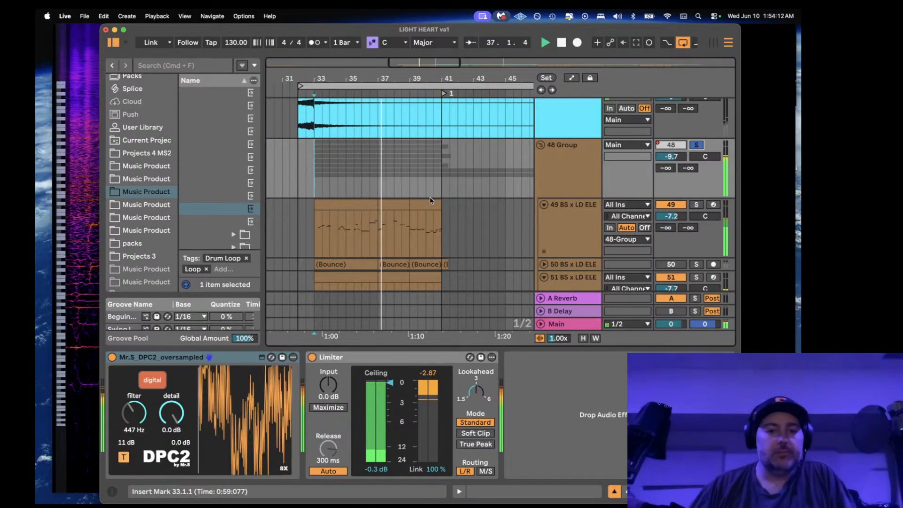
{"action": "scroll", "coordinate": [430, 200], "scroll_direction": "down", "scroll_amount": 3}
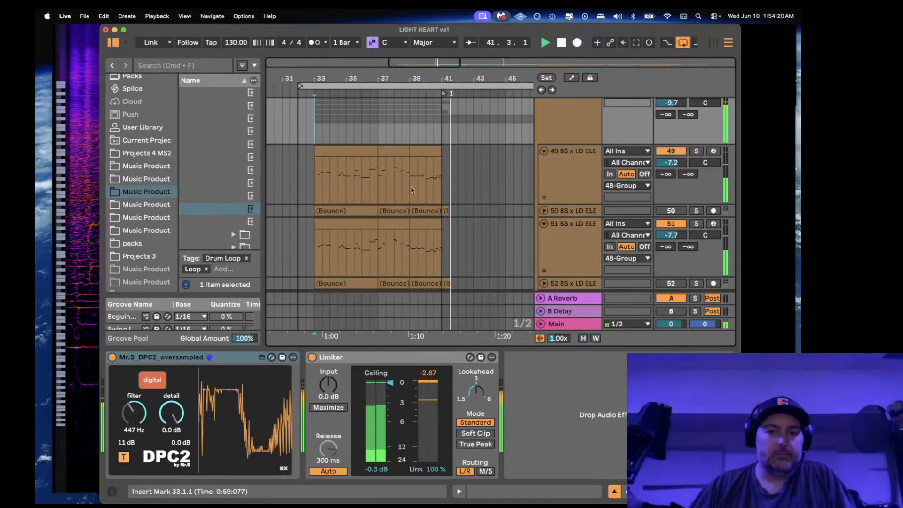
{"action": "scroll", "coordinate": [339, 147], "scroll_direction": "up", "scroll_amount": 2}
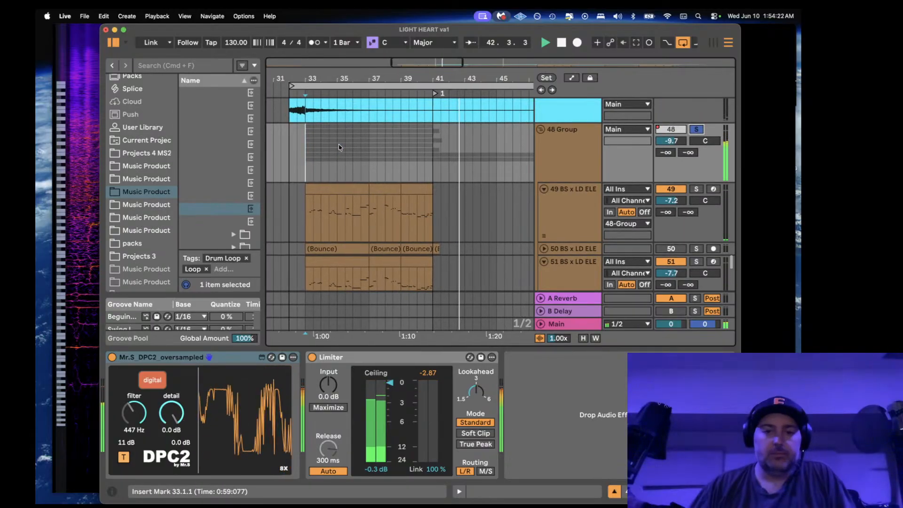
{"action": "key", "text": "space"}
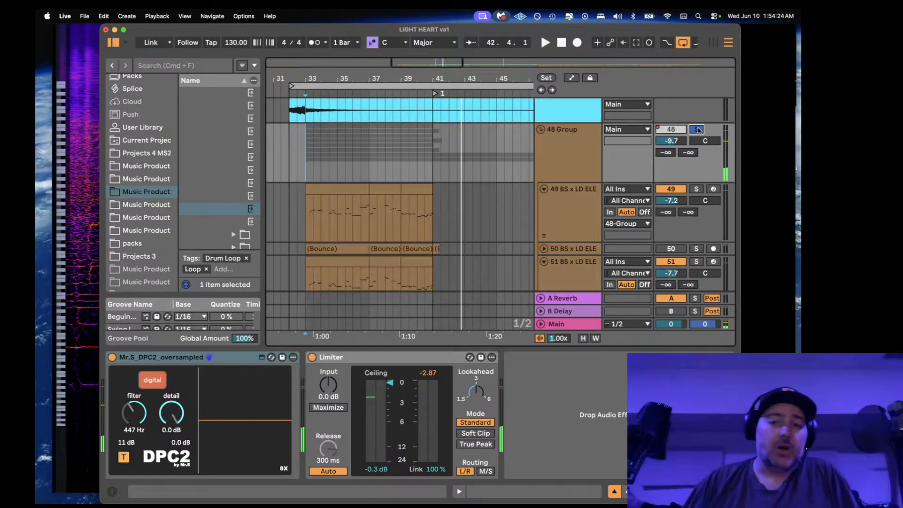
{"action": "left_click", "coordinate": [574, 154]}
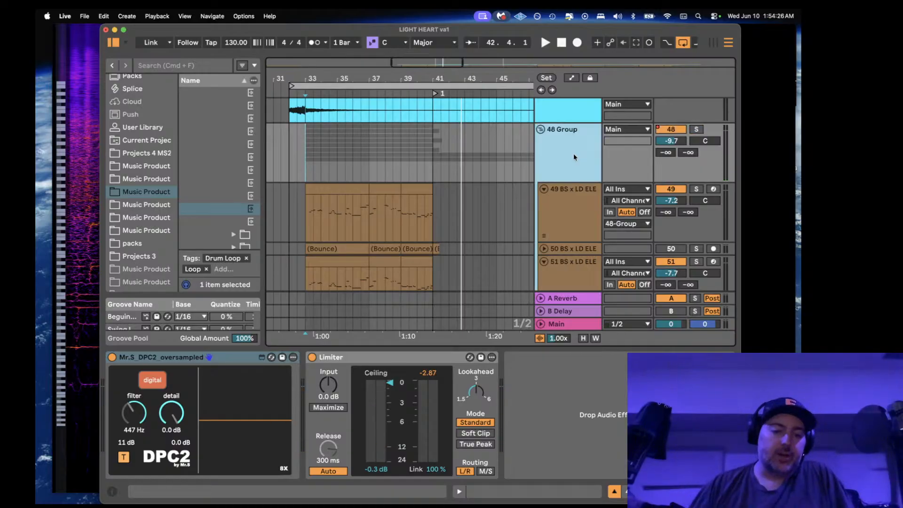
Step: Solo track 53 and audition its BS x LD ELECTRO 2 clip from bar 33
{"action": "scroll", "coordinate": [510, 175], "scroll_direction": "down", "scroll_amount": 5}
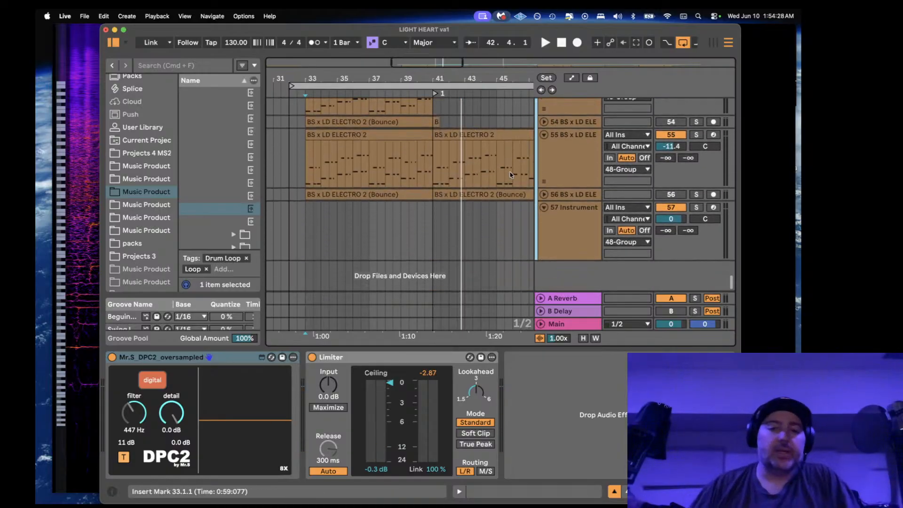
{"action": "scroll", "coordinate": [511, 175], "scroll_direction": "down", "scroll_amount": 3}
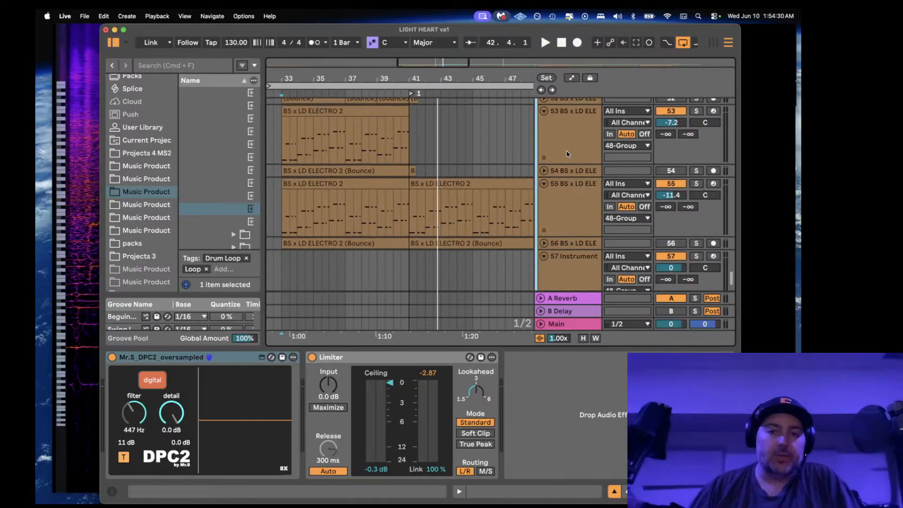
{"action": "left_click", "coordinate": [568, 154]}
{"action": "left_click", "coordinate": [696, 111]}
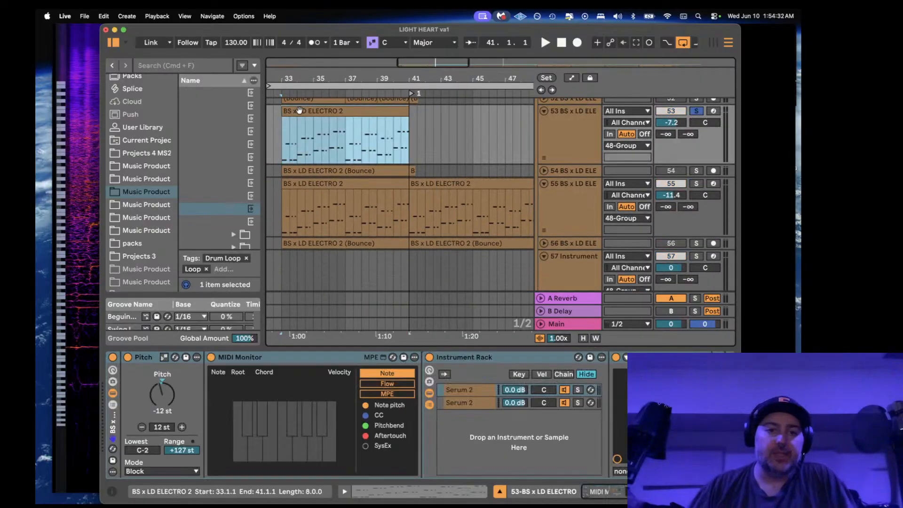
{"action": "left_click", "coordinate": [330, 111]}
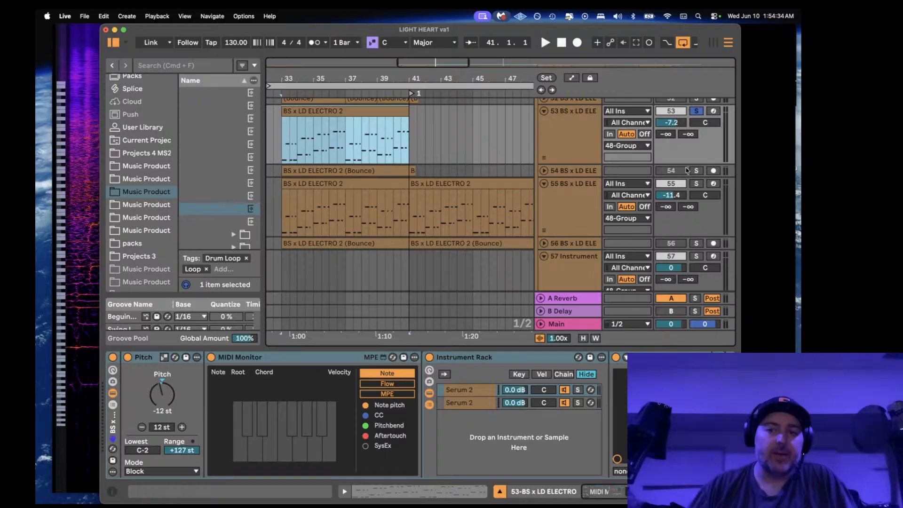
{"action": "key", "text": "space"}
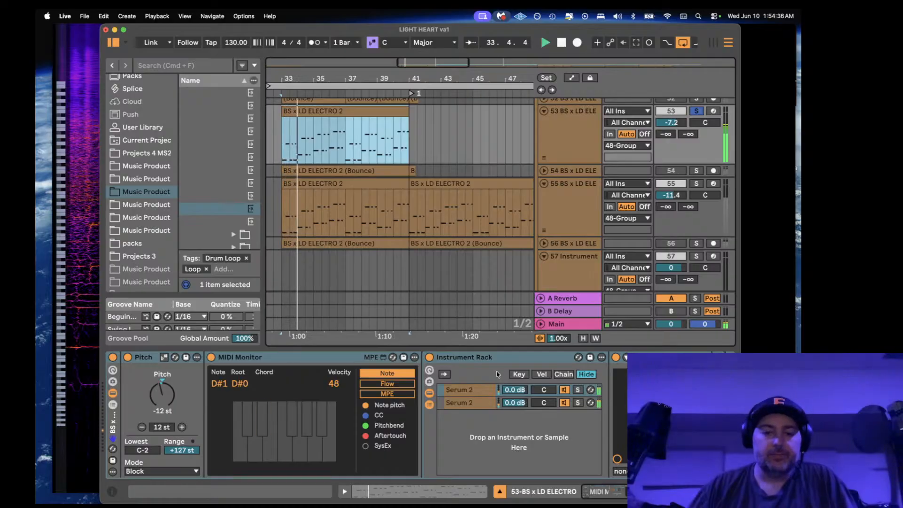
{"action": "key", "text": "space"}
Step: Examine the plug-in settings of the first Serum 2 chain in track 53's Instrument Rack and close its window
{"action": "left_click", "coordinate": [463, 391]}
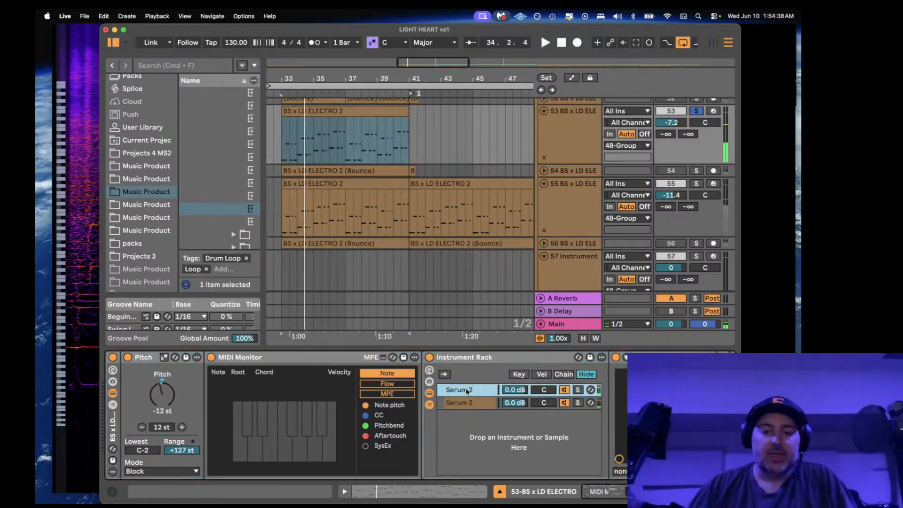
{"action": "left_click", "coordinate": [635, 357]}
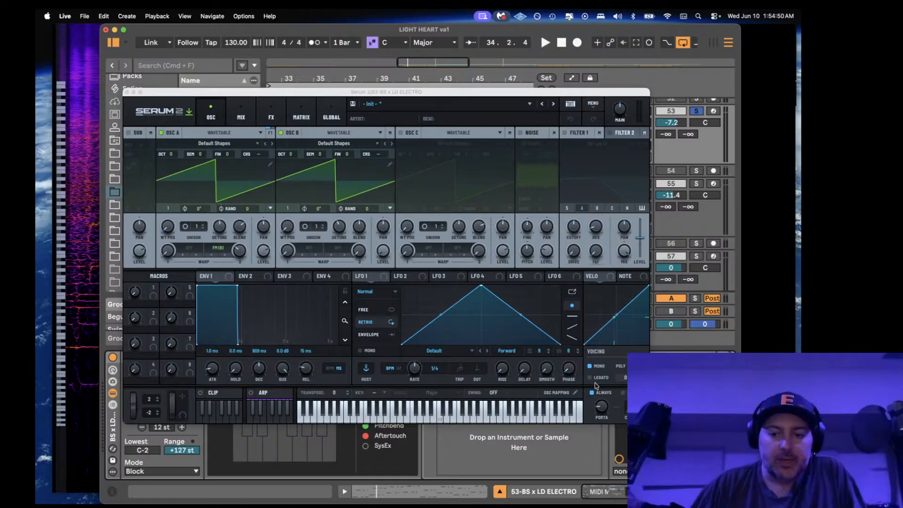
{"action": "left_click", "coordinate": [126, 93]}
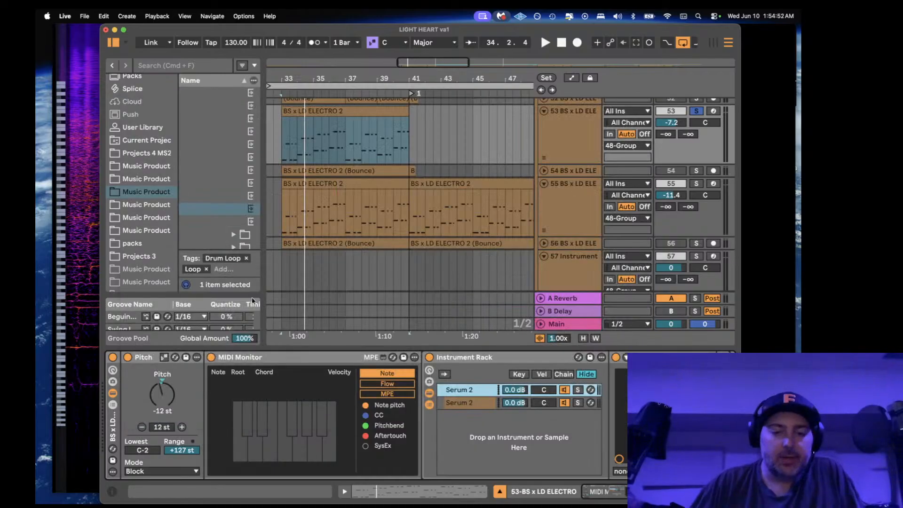
Step: Examine the plug-in settings of the second Serum 2 chain in the same Instrument Rack and close its window
{"action": "left_click", "coordinate": [469, 400]}
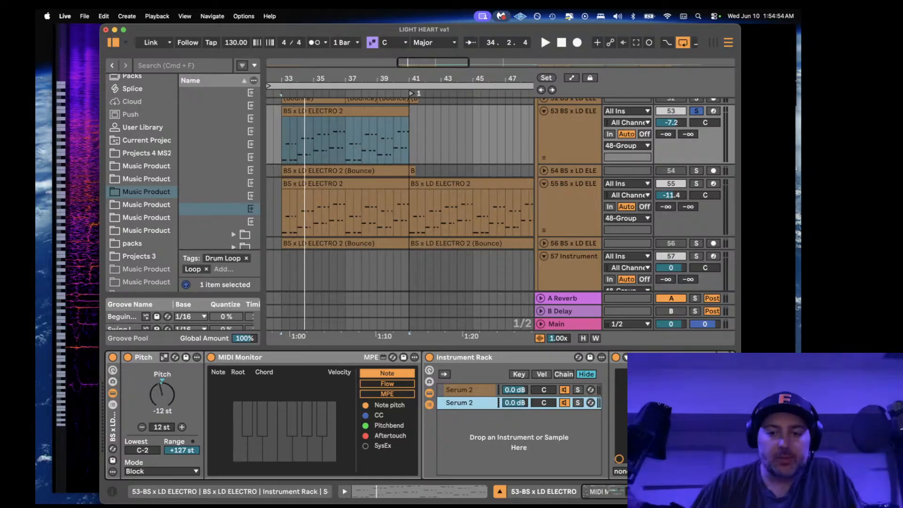
{"action": "left_click", "coordinate": [636, 358]}
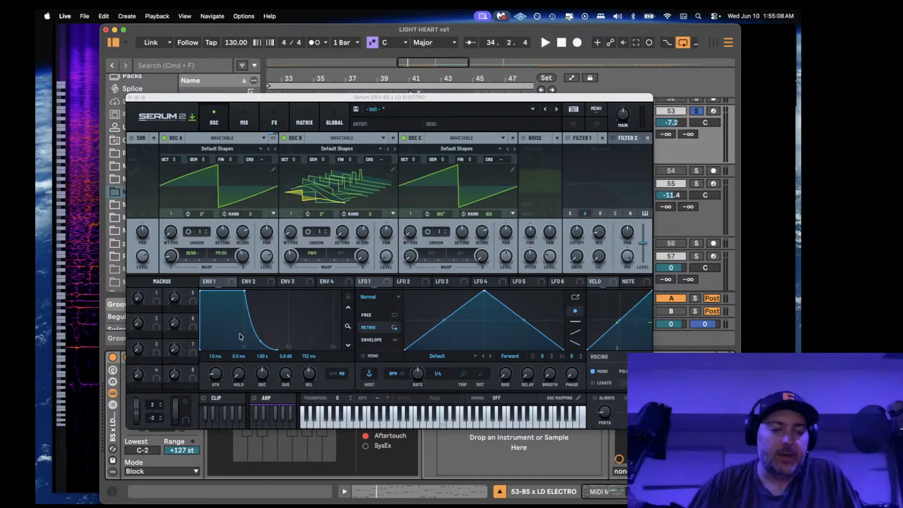
{"action": "left_click", "coordinate": [130, 97]}
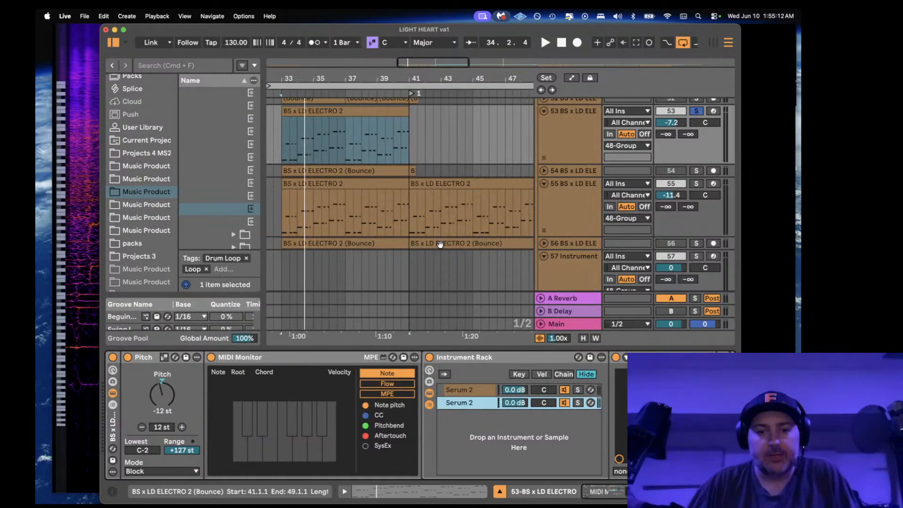
Step: Open the MBassador plug-in window in track 53's effects chain
{"action": "scroll", "coordinate": [376, 397], "scroll_direction": "right", "scroll_amount": 6}
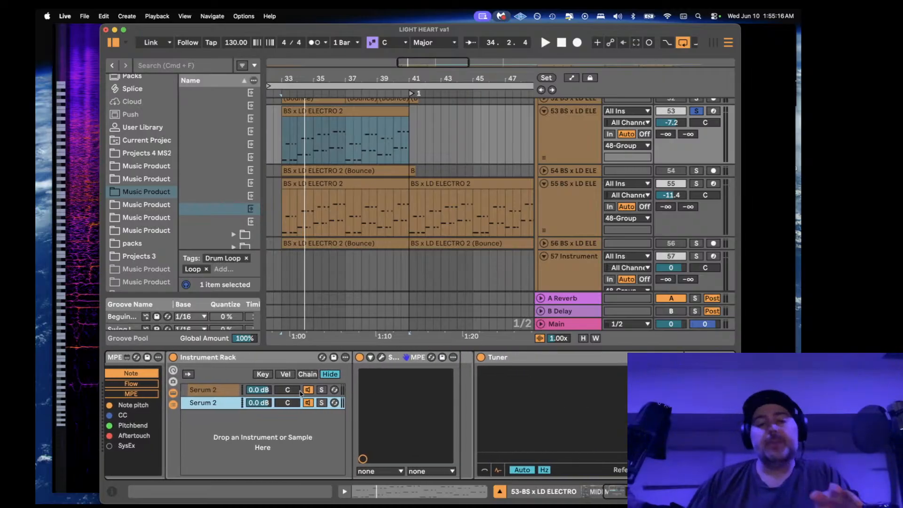
{"action": "scroll", "coordinate": [371, 402], "scroll_direction": "right", "scroll_amount": 6}
{"action": "left_click", "coordinate": [569, 357]}
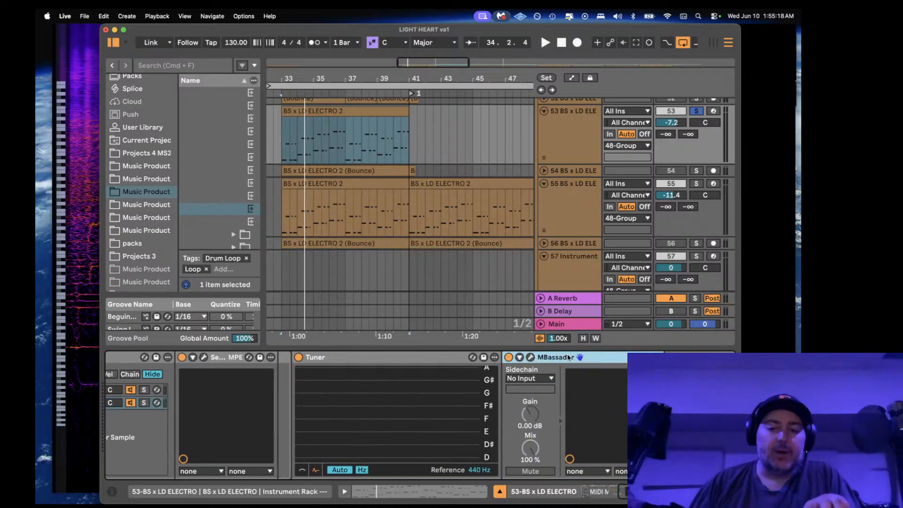
{"action": "left_click", "coordinate": [531, 358]}
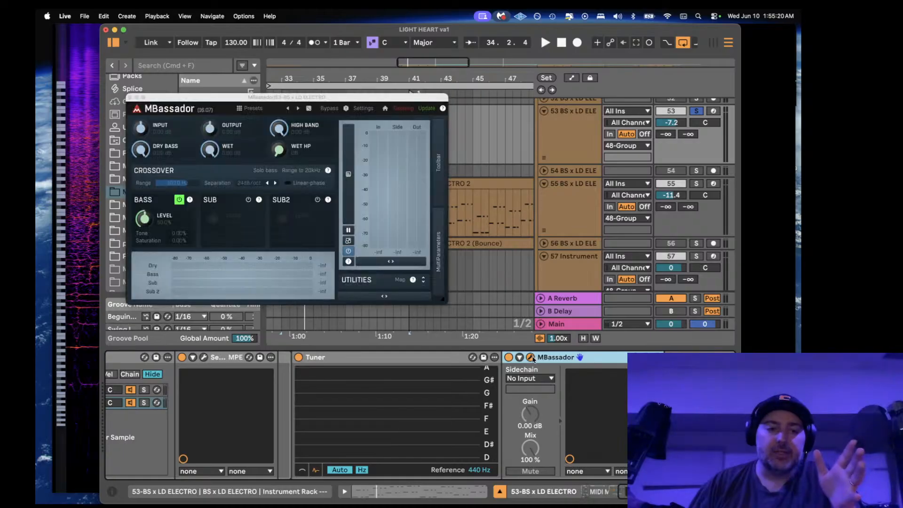
Step: Close the MBassador window and examine the OTT plug-in settings in track 53's effects chain
{"action": "left_click", "coordinate": [531, 358]}
{"action": "scroll", "coordinate": [534, 359], "scroll_direction": "right", "scroll_amount": 8}
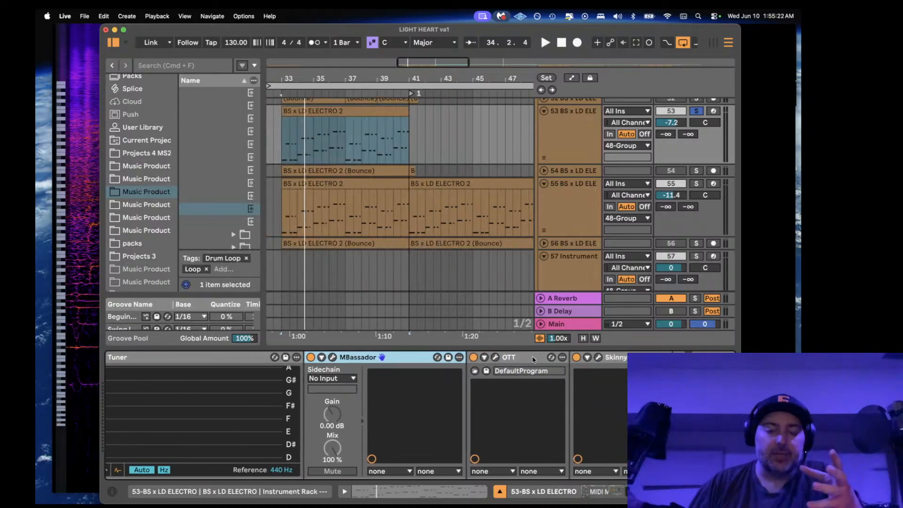
{"action": "scroll", "coordinate": [534, 359], "scroll_direction": "right", "scroll_amount": 4}
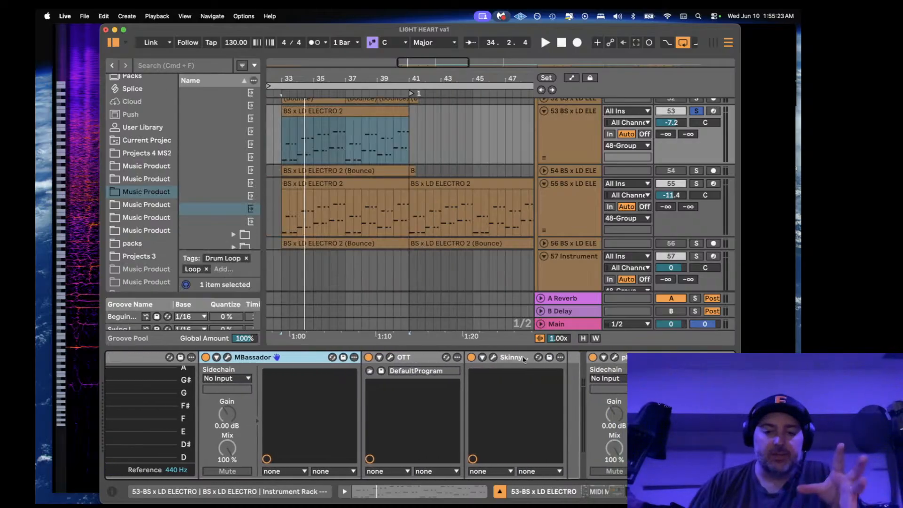
{"action": "left_click", "coordinate": [382, 359]}
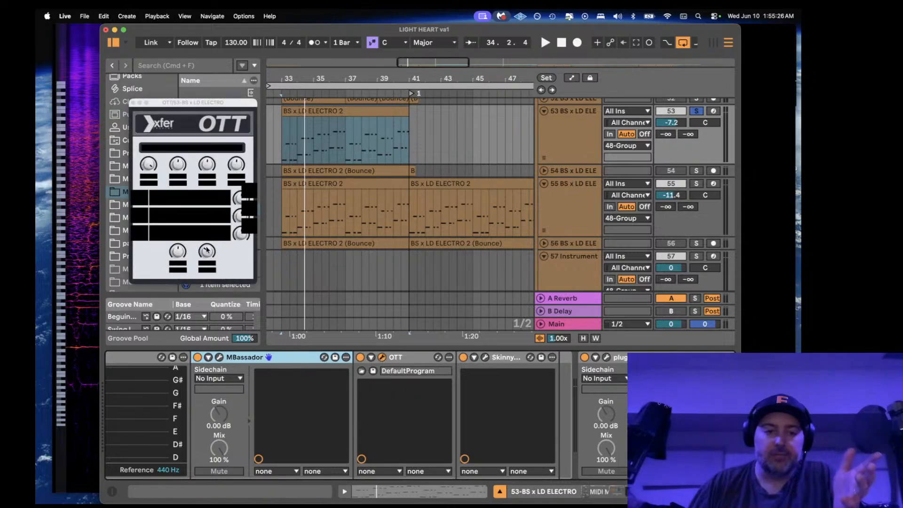
{"action": "left_click", "coordinate": [382, 358]}
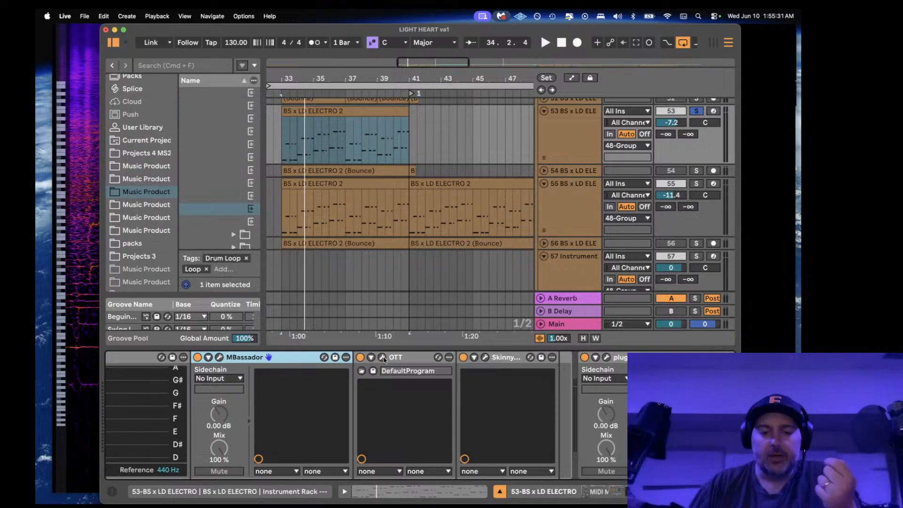
Step: Examine the SkinnyCrusher settings and the N-SPEC COMP LITE compressor in plugdata-fx on track 53, closing each window
{"action": "left_click", "coordinate": [485, 358]}
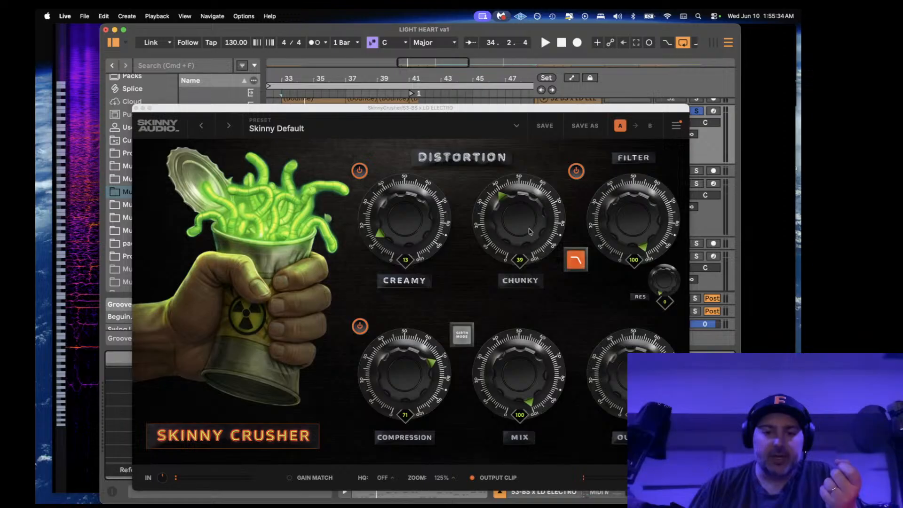
{"action": "left_click", "coordinate": [136, 109]}
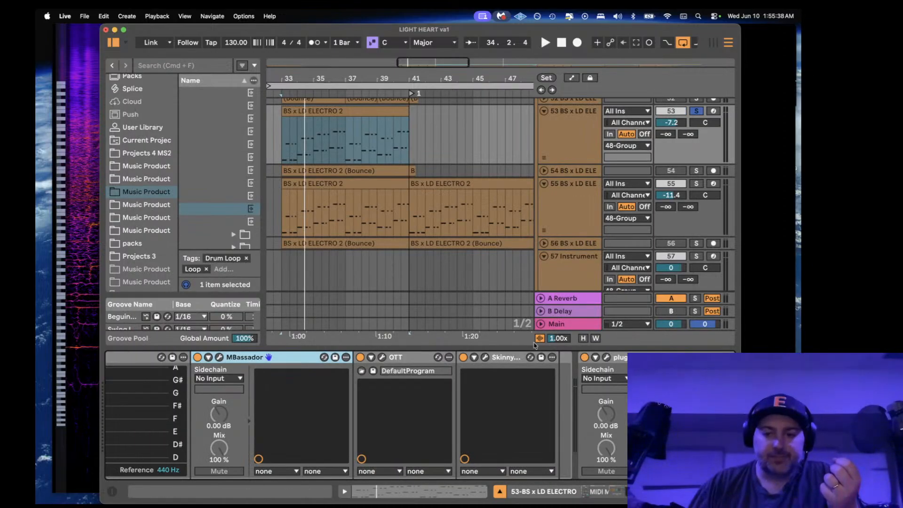
{"action": "scroll", "coordinate": [575, 354], "scroll_direction": "right", "scroll_amount": 3}
{"action": "scroll", "coordinate": [338, 389], "scroll_direction": "left", "scroll_amount": 10}
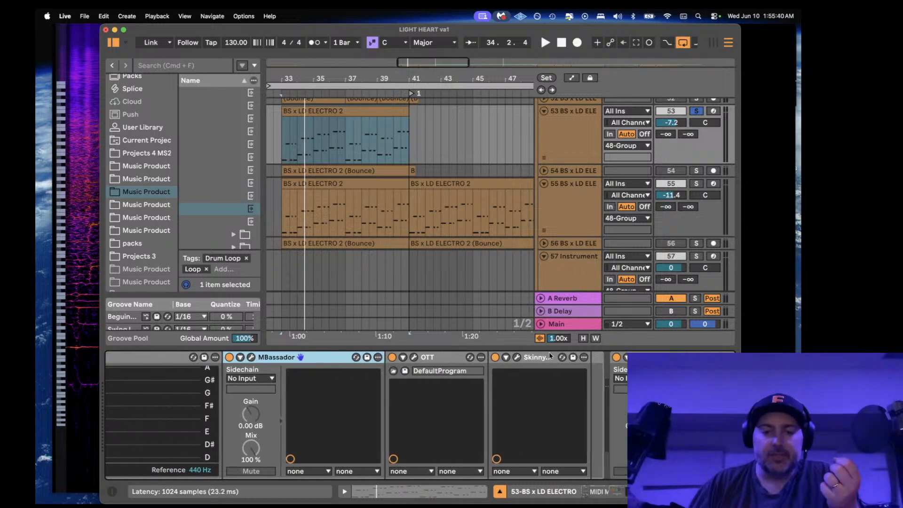
{"action": "scroll", "coordinate": [338, 389], "scroll_direction": "right", "scroll_amount": 10}
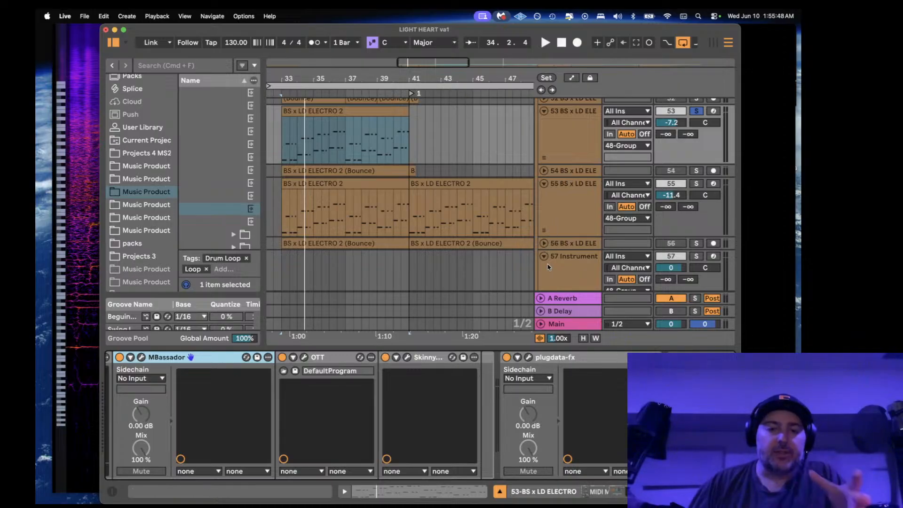
{"action": "left_click", "coordinate": [529, 359]}
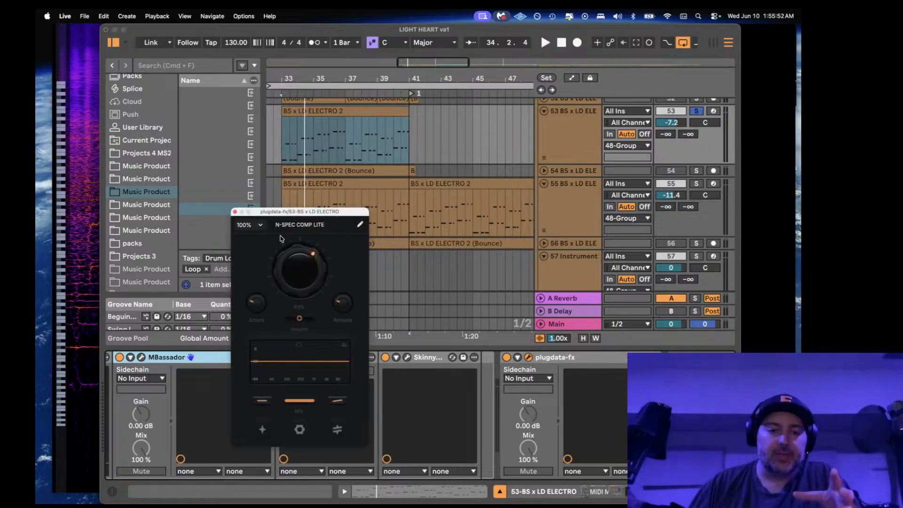
{"action": "left_click", "coordinate": [235, 212]}
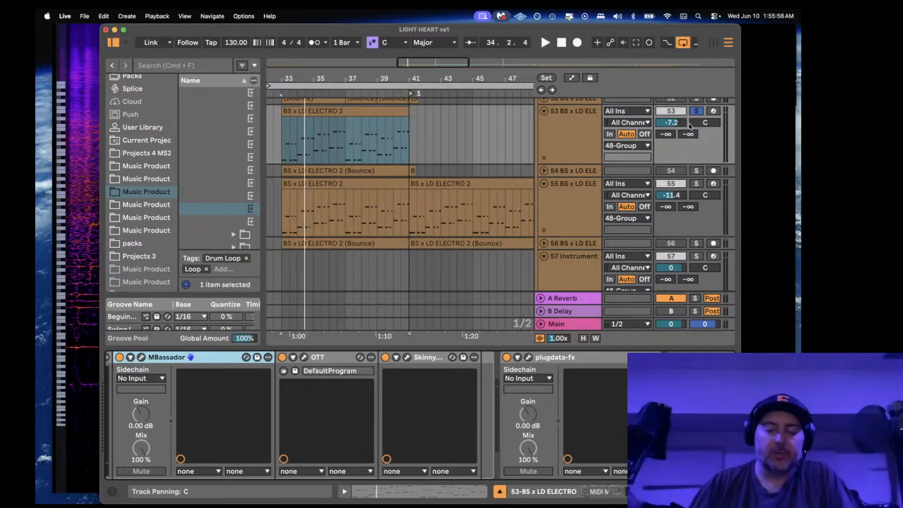
Step: Play track 53 briefly, switch the solo to track 55 and audition its first BS x LD ELECTRO 2 clip
{"action": "key", "text": "space"}
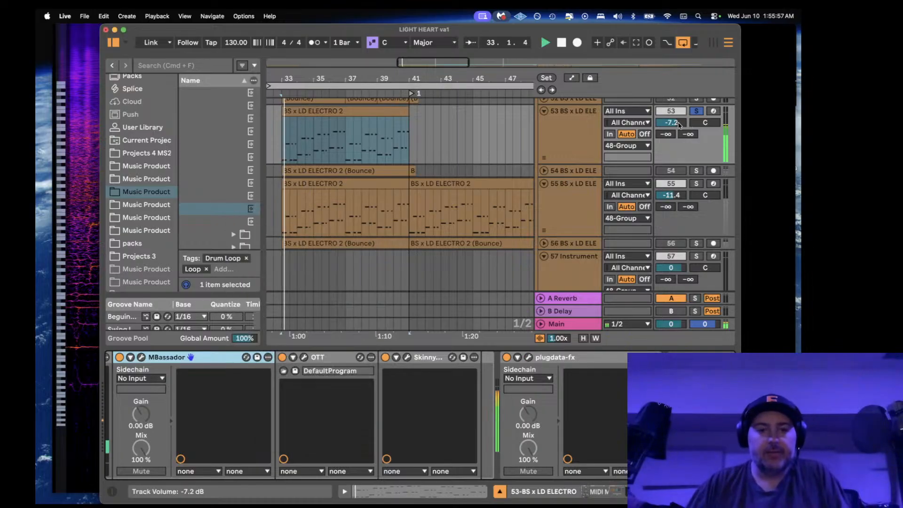
{"action": "key", "text": "space"}
{"action": "left_click", "coordinate": [697, 183]}
{"action": "key", "text": "space"}
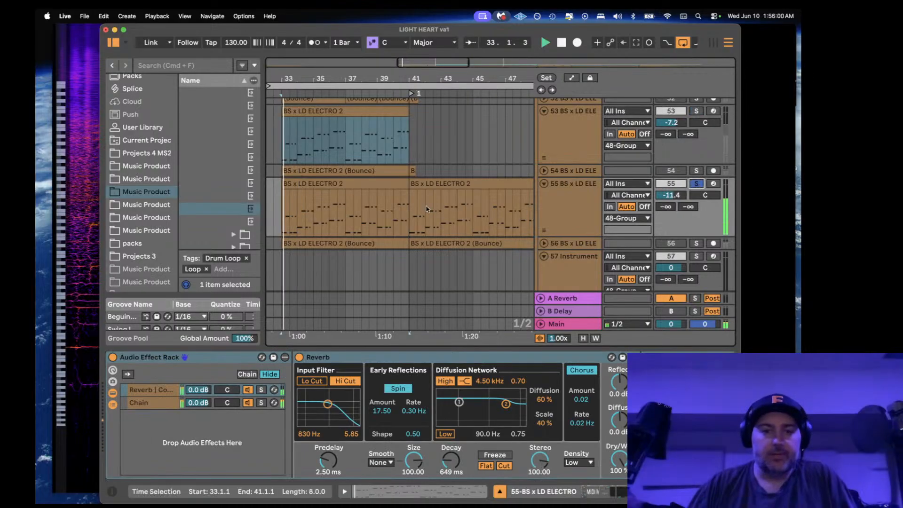
{"action": "left_click", "coordinate": [347, 184]}
{"action": "key", "text": "space"}
Step: Examine the Serum 2 patch in track 55's Instrument Rack and close its window
{"action": "scroll", "coordinate": [272, 394], "scroll_direction": "left", "scroll_amount": 10}
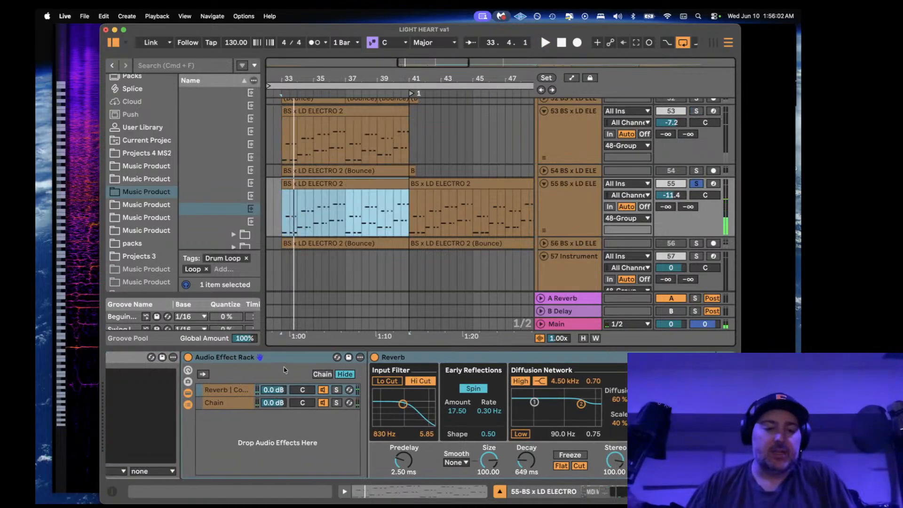
{"action": "left_click", "coordinate": [283, 396]}
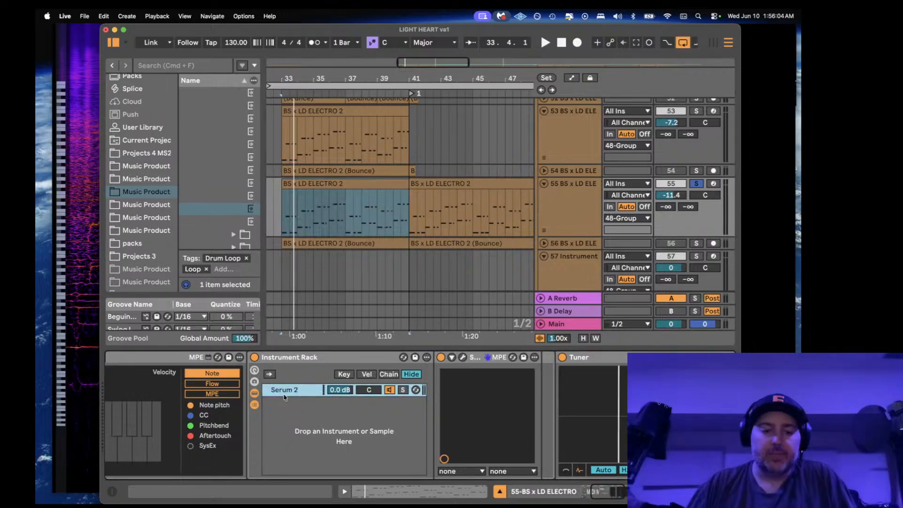
{"action": "left_click", "coordinate": [463, 358]}
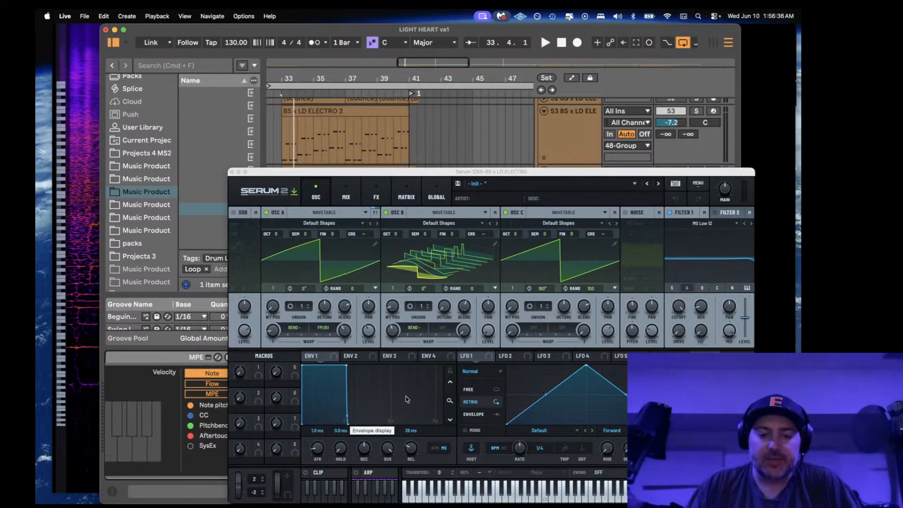
{"action": "left_click", "coordinate": [231, 173]}
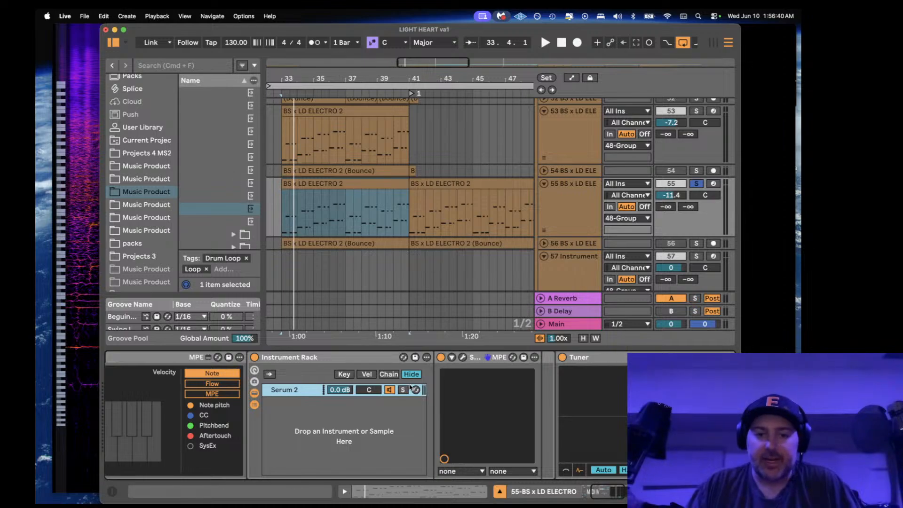
Step: Review the rest of track 55's effects chain, including the Reverb chain of its Audio Effect Rack
{"action": "scroll", "coordinate": [520, 374], "scroll_direction": "right", "scroll_amount": 10}
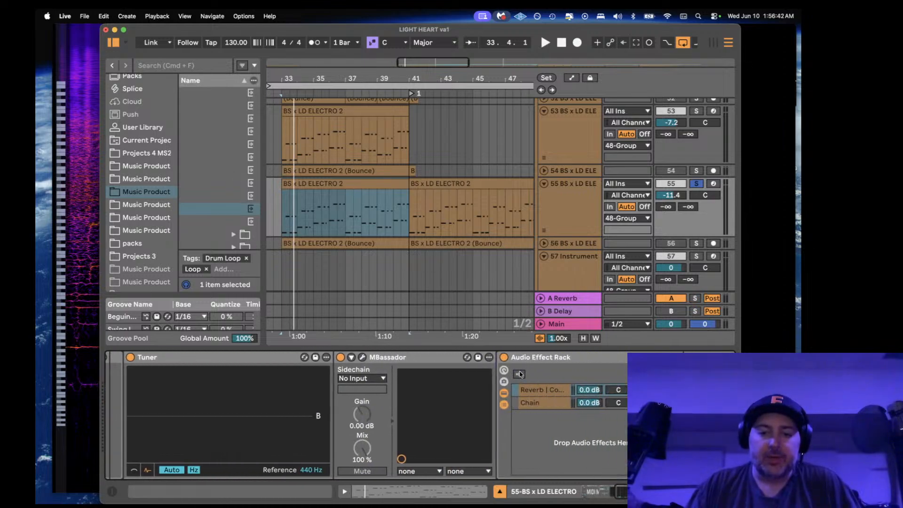
{"action": "scroll", "coordinate": [520, 374], "scroll_direction": "right", "scroll_amount": 10}
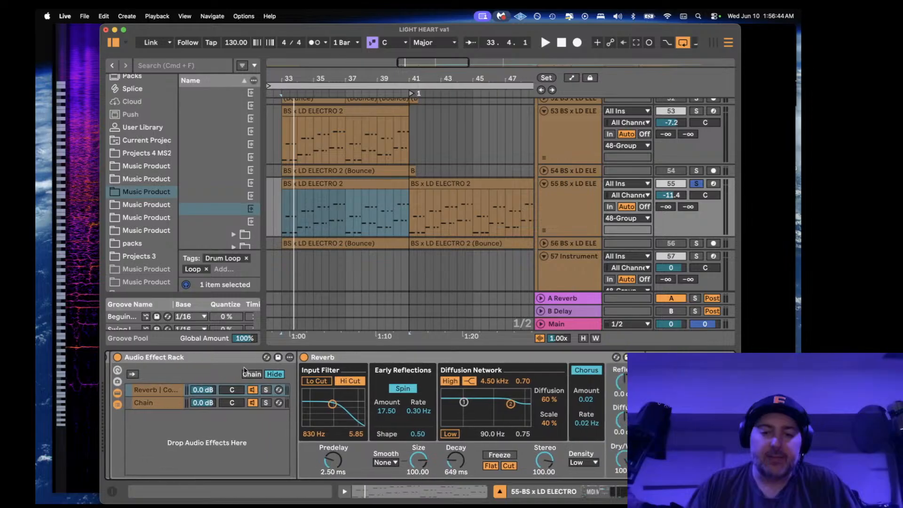
{"action": "scroll", "coordinate": [247, 371], "scroll_direction": "right", "scroll_amount": 15}
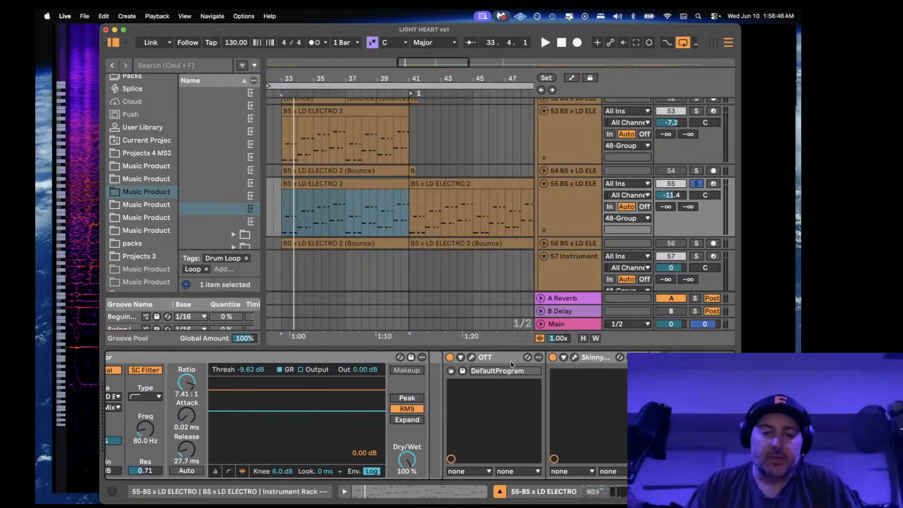
{"action": "scroll", "coordinate": [512, 364], "scroll_direction": "left", "scroll_amount": 10}
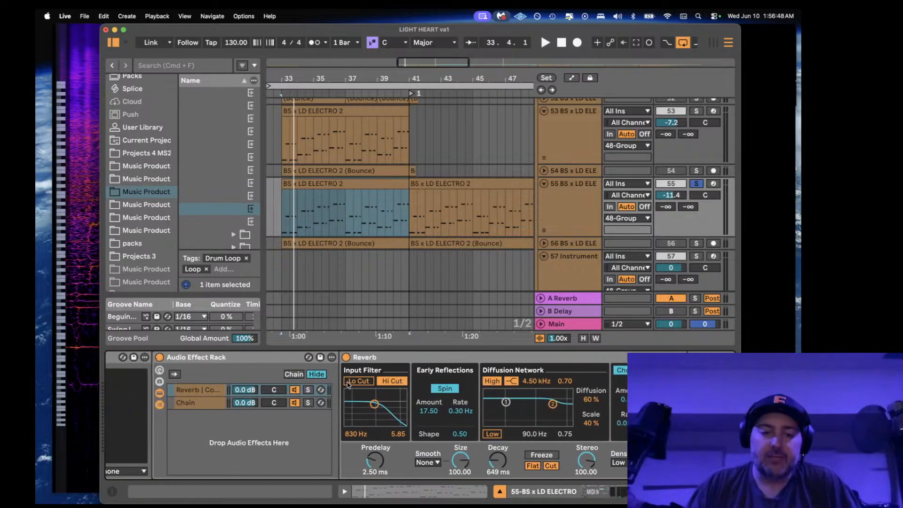
{"action": "left_click", "coordinate": [203, 391]}
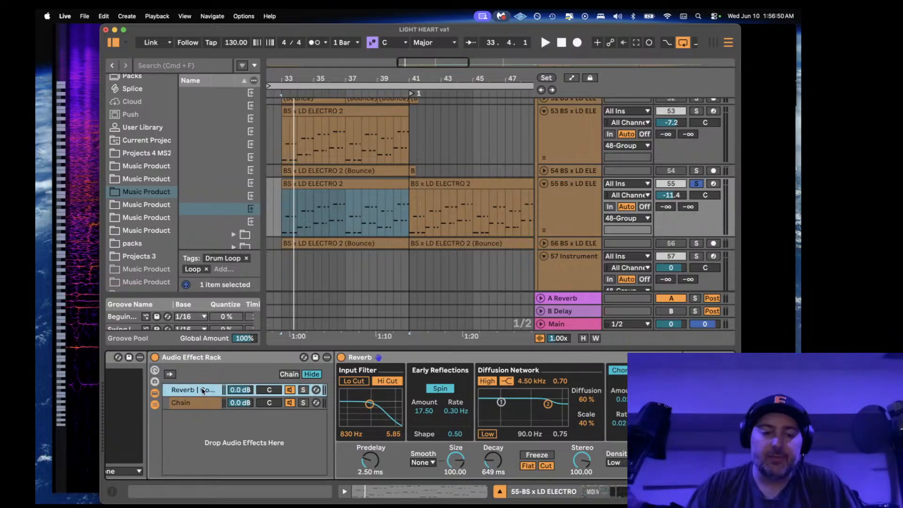
{"action": "scroll", "coordinate": [588, 405], "scroll_direction": "right", "scroll_amount": 7}
{"action": "scroll", "coordinate": [471, 406], "scroll_direction": "left", "scroll_amount": 8}
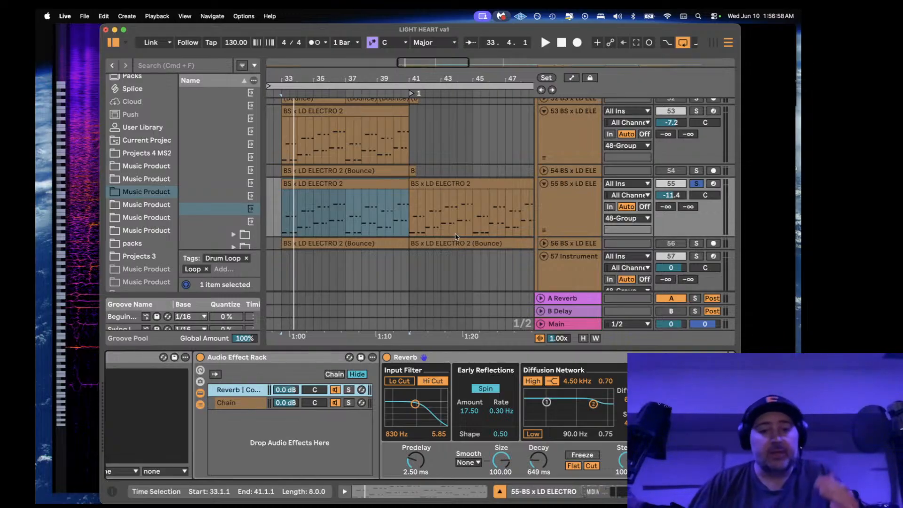
Step: Audition track 55's first BS x LD ELECTRO 2 clip from bars 33 and 35 and open its MIDI notes
{"action": "key", "text": "space"}
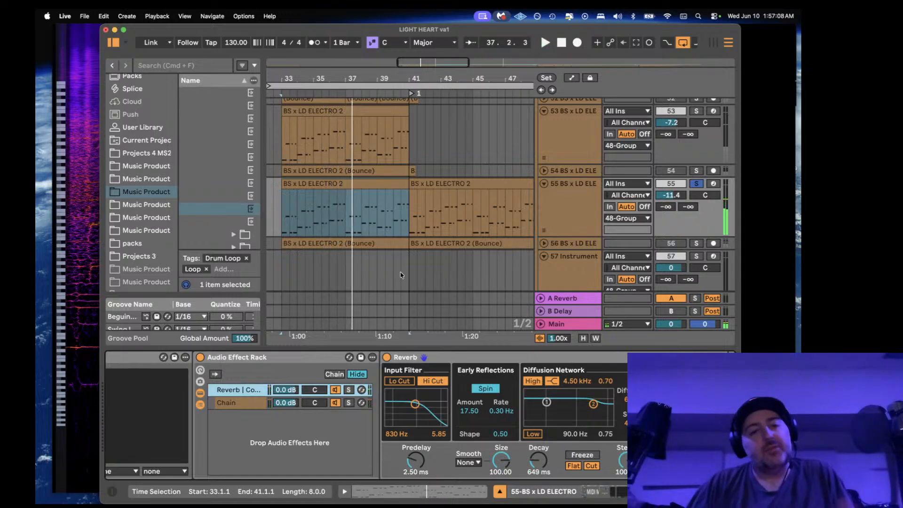
{"action": "left_click", "coordinate": [313, 218]}
{"action": "key", "text": "space"}
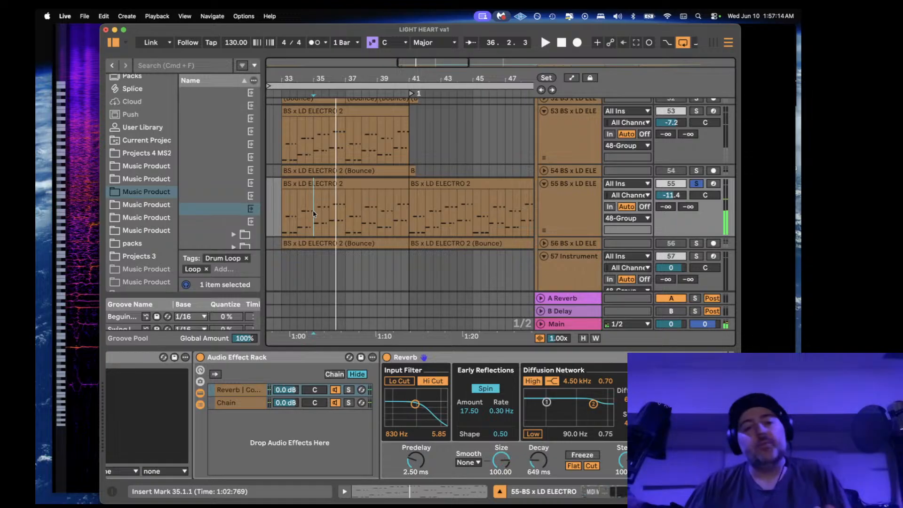
{"action": "key", "text": "space"}
{"action": "double_click", "coordinate": [313, 215]}
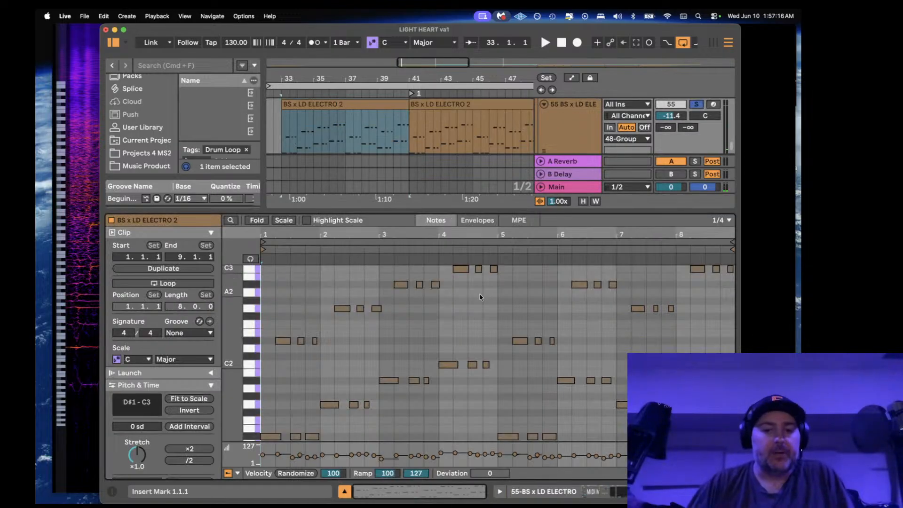
Step: Hide the lower detail view and select track 49 in the 48 Group
{"action": "left_click", "coordinate": [581, 120]}
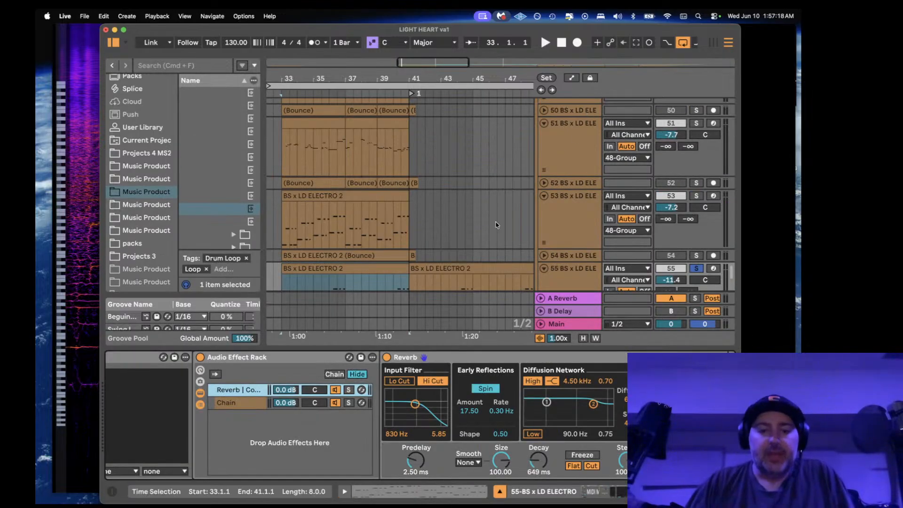
{"action": "left_click", "coordinate": [499, 491]}
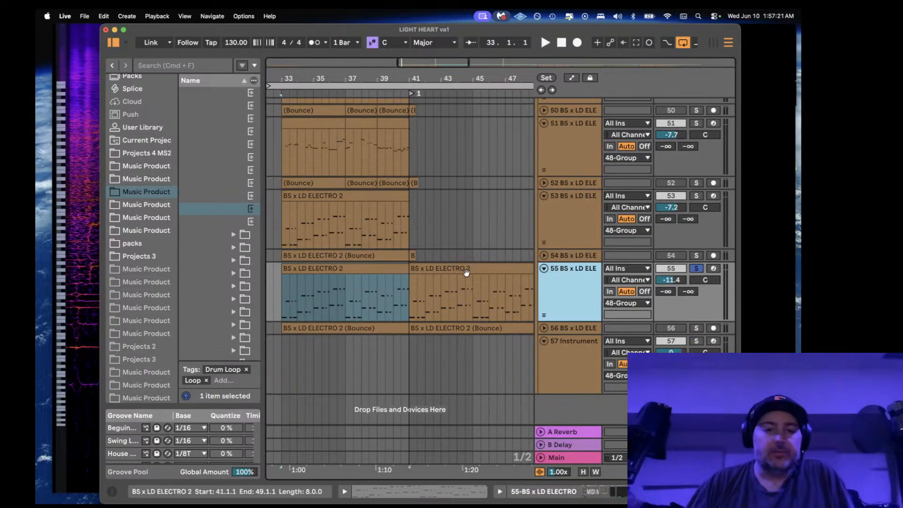
{"action": "left_click", "coordinate": [563, 218]}
{"action": "left_click", "coordinate": [566, 282]}
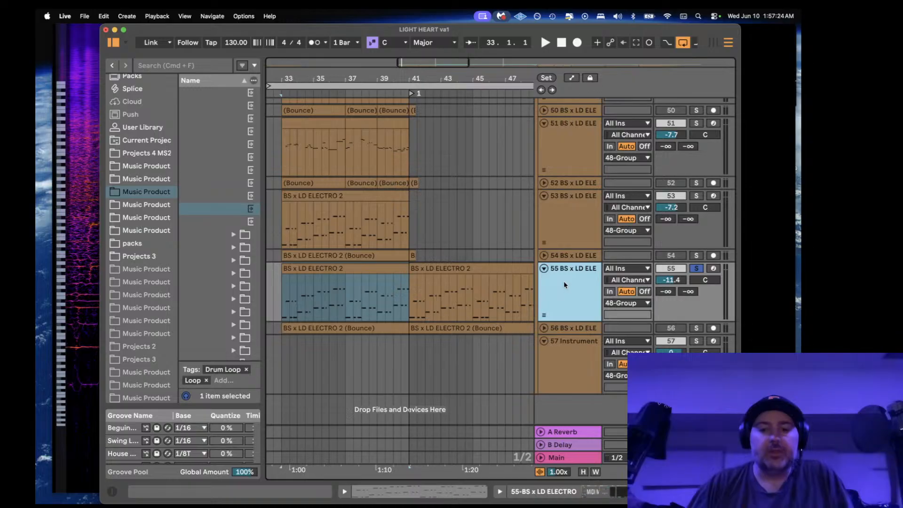
{"action": "scroll", "coordinate": [559, 244], "scroll_direction": "up", "scroll_amount": 5}
{"action": "left_click", "coordinate": [570, 216]}
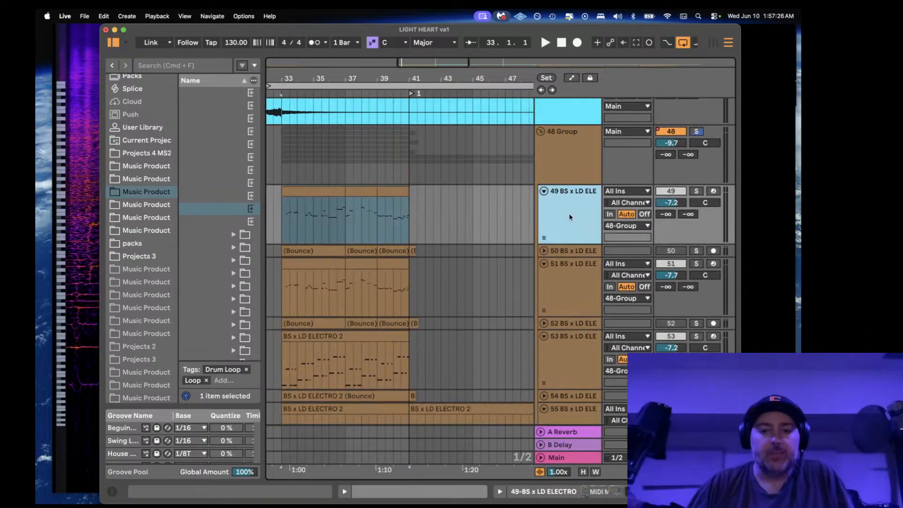
Step: Solo tracks 49 and 51 together and play them from bar 33
{"action": "left_click", "coordinate": [320, 192]}
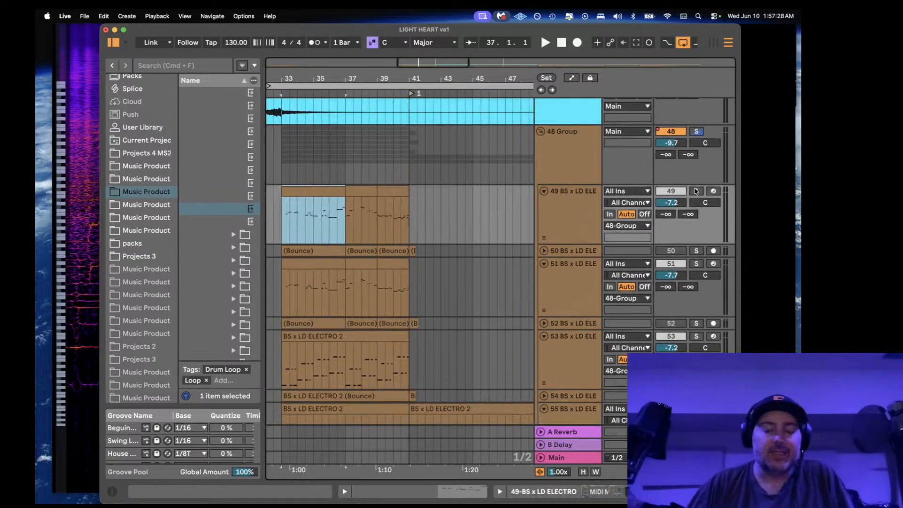
{"action": "left_click", "coordinate": [696, 191]}
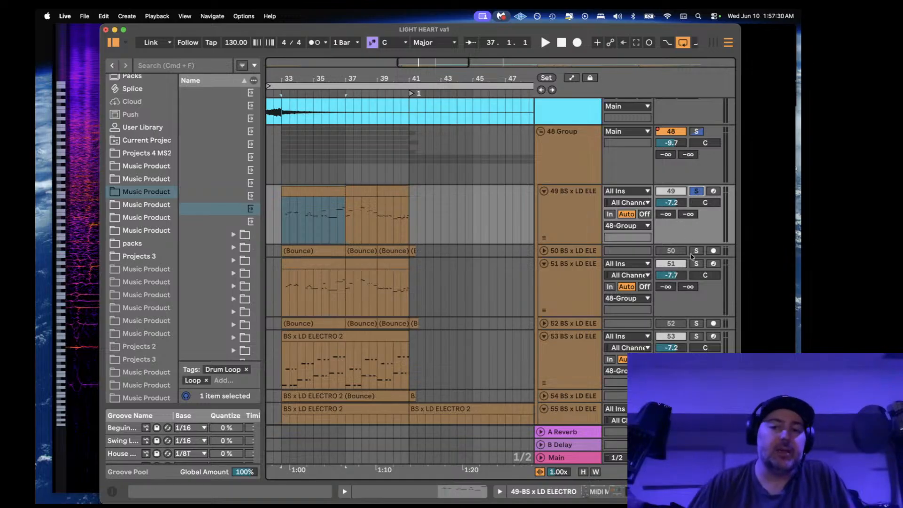
{"action": "left_click", "coordinate": [696, 265], "text": "super"}
{"action": "key", "text": "space"}
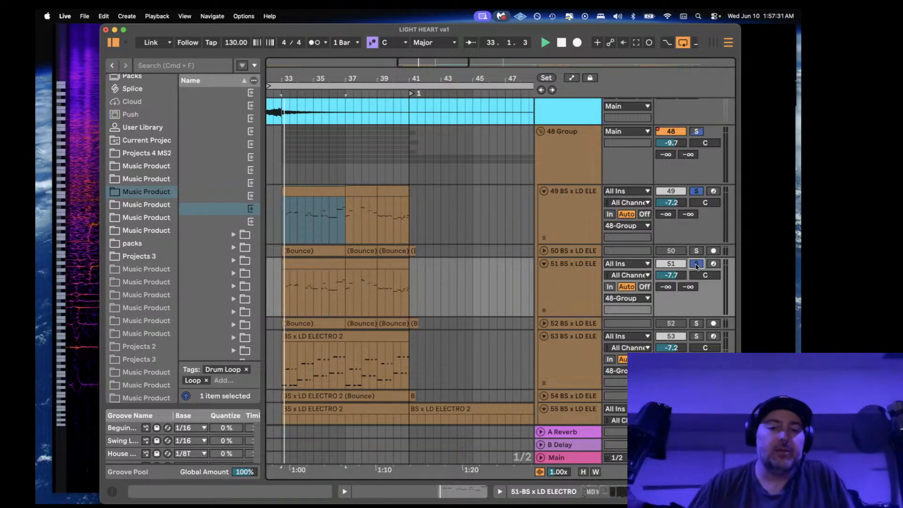
Step: Show the MIDI notes of track 49's three clips together, and return to the track's device chain with playback stopped
{"action": "left_click", "coordinate": [304, 192]}
{"action": "double_click", "coordinate": [383, 190], "text": "shift"}
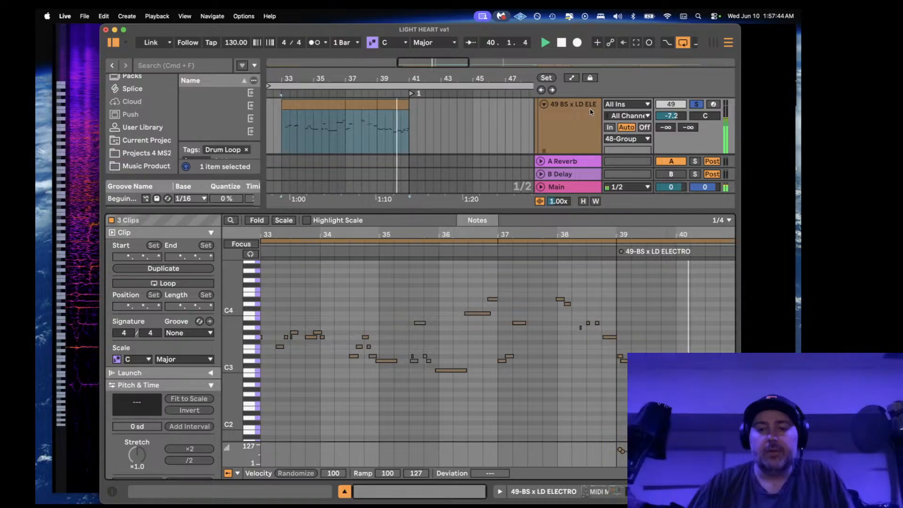
{"action": "double_click", "coordinate": [579, 114]}
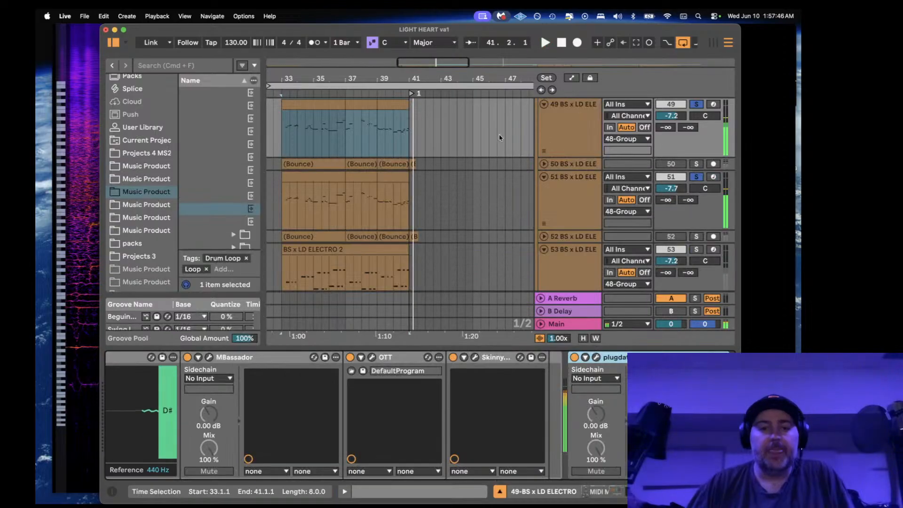
{"action": "key", "text": "space"}
{"action": "left_click", "coordinate": [323, 107]}
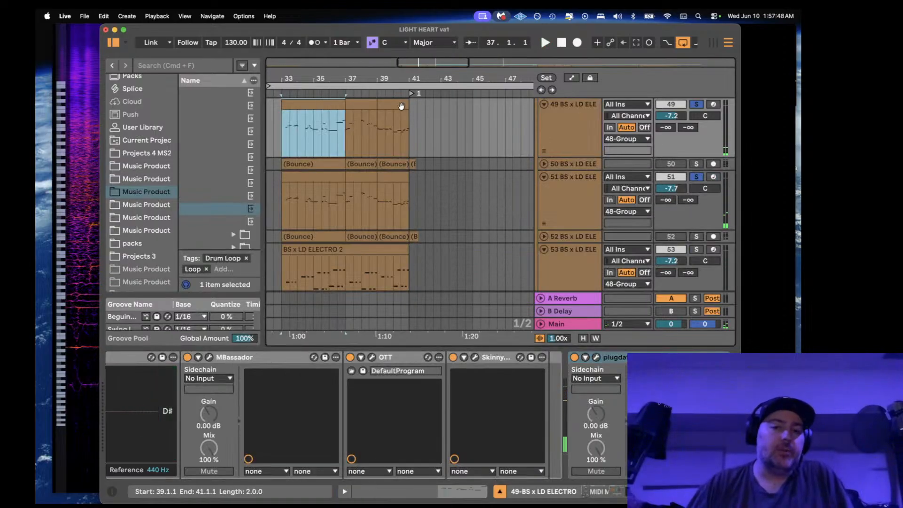
Step: Examine the MIDI notes of track 49's three clips from bar 33 to bar 40 and return to the track's device chain
{"action": "double_click", "coordinate": [401, 106], "text": "shift"}
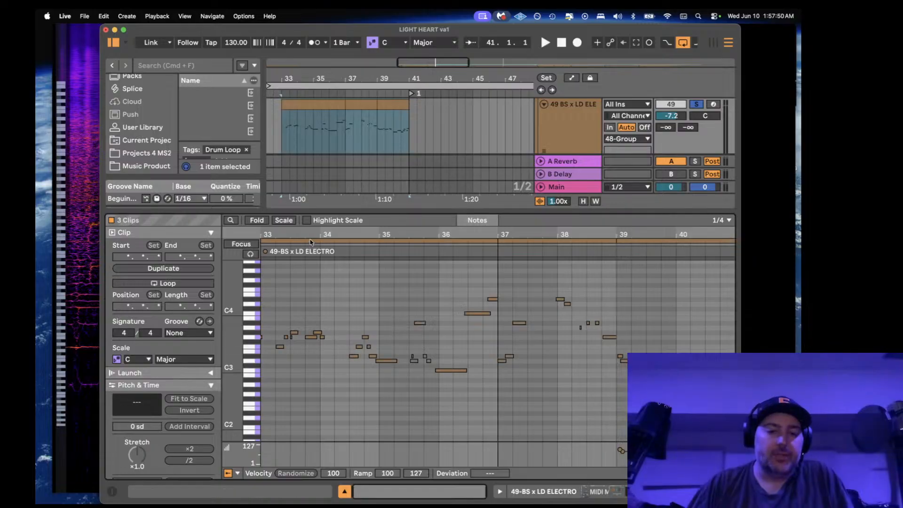
{"action": "scroll", "coordinate": [376, 360], "scroll_direction": "up", "scroll_amount": 5}
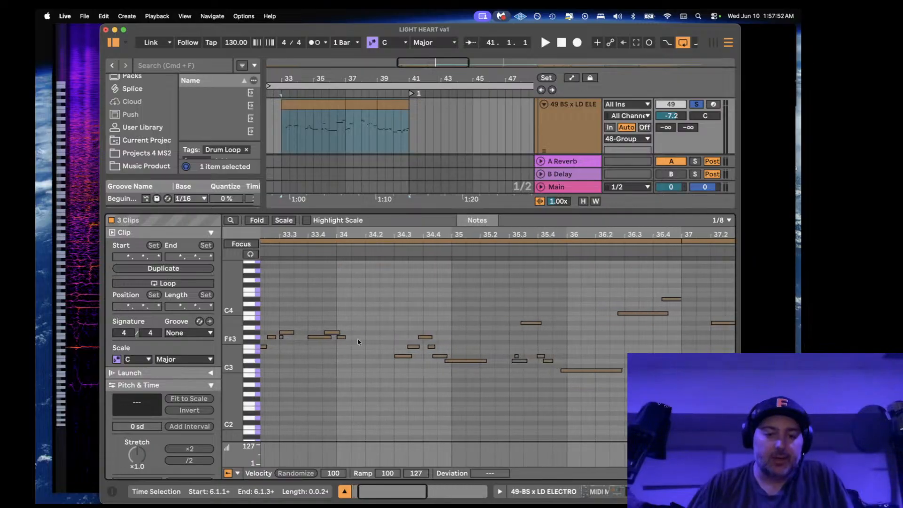
{"action": "scroll", "coordinate": [359, 342], "scroll_direction": "right", "scroll_amount": 10}
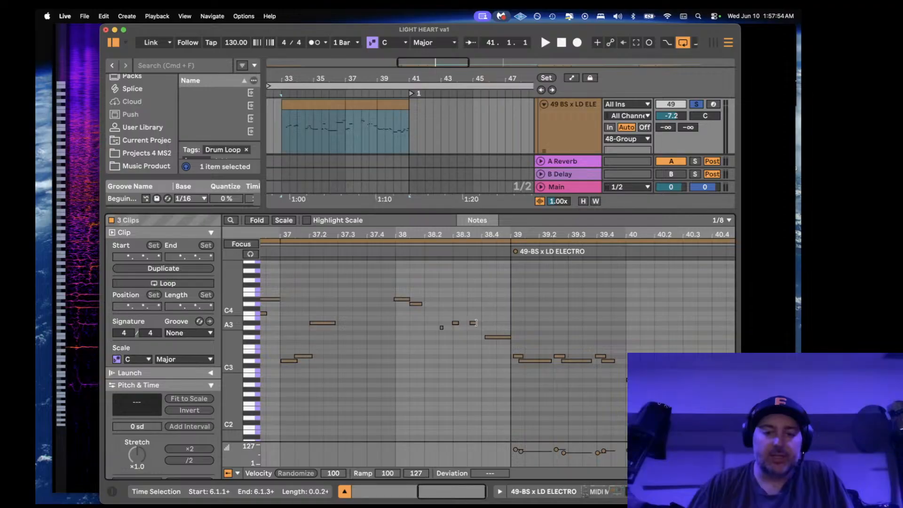
{"action": "left_click", "coordinate": [565, 136]}
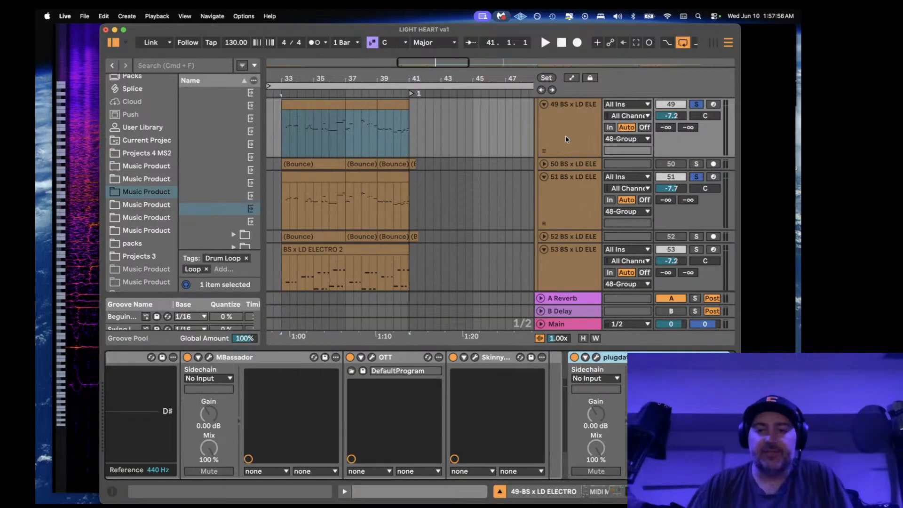
Step: Unfold the bounced audio tracks 50 and 52 to show their waveforms
{"action": "scroll", "coordinate": [331, 203], "scroll_direction": "up", "scroll_amount": 1}
{"action": "left_click", "coordinate": [573, 197]}
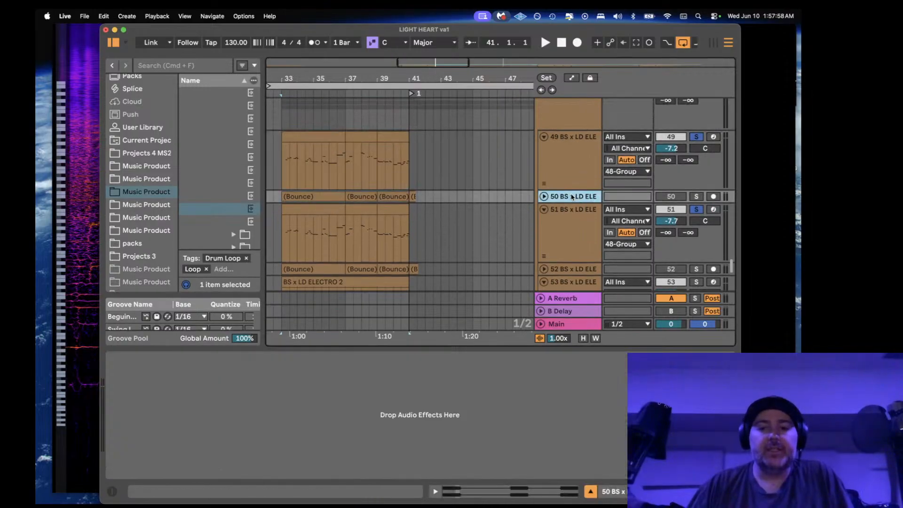
{"action": "left_click", "coordinate": [544, 196]}
{"action": "scroll", "coordinate": [546, 186], "scroll_direction": "down", "scroll_amount": 3}
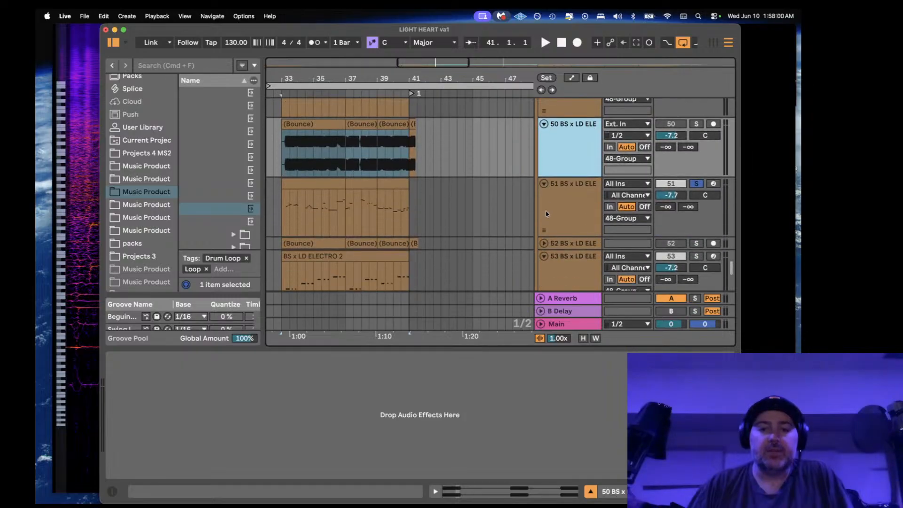
{"action": "left_click", "coordinate": [543, 244]}
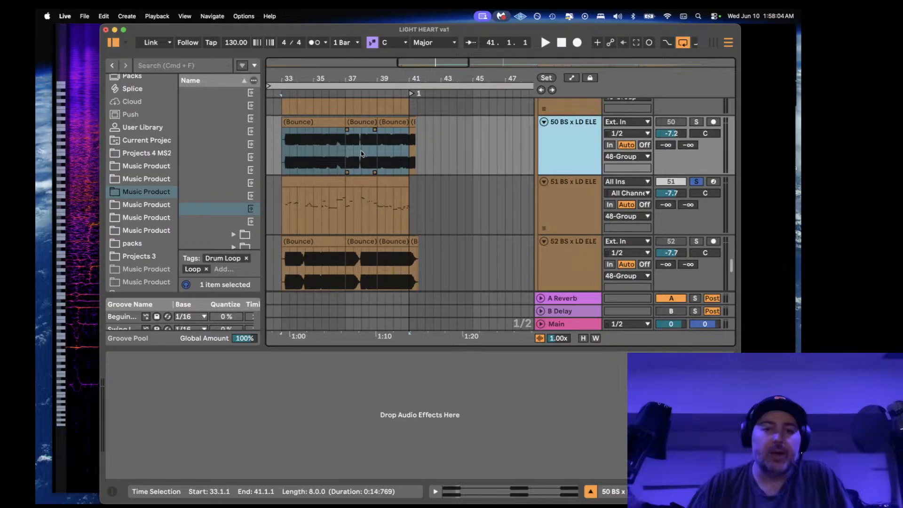
Step: Compare track 50's bounced audio clips with the MIDI clips on tracks 49 and 51 between bars 33 and 41
{"action": "scroll", "coordinate": [362, 154], "scroll_direction": "up", "scroll_amount": 2}
{"action": "left_click_drag", "start_coordinate": [414, 62], "coordinate": [413, 67]}
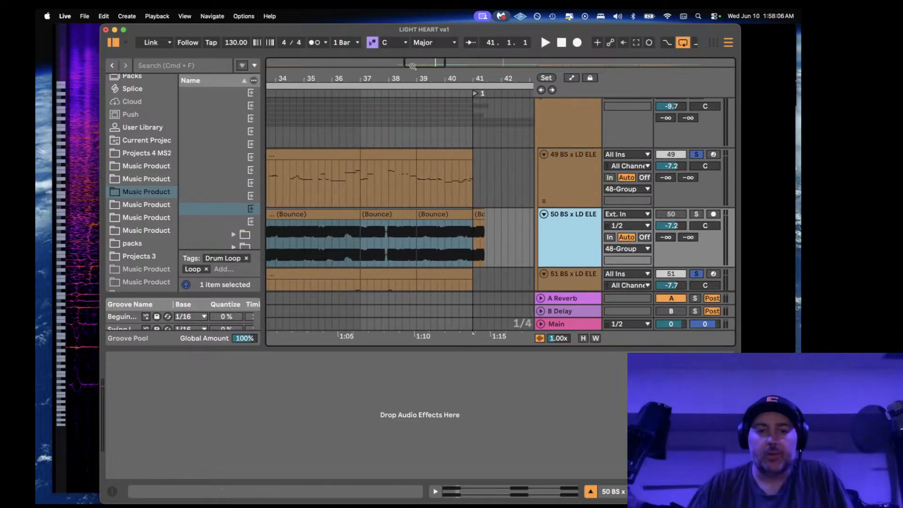
{"action": "scroll", "coordinate": [446, 145], "scroll_direction": "left", "scroll_amount": 3}
{"action": "left_click", "coordinate": [478, 172]}
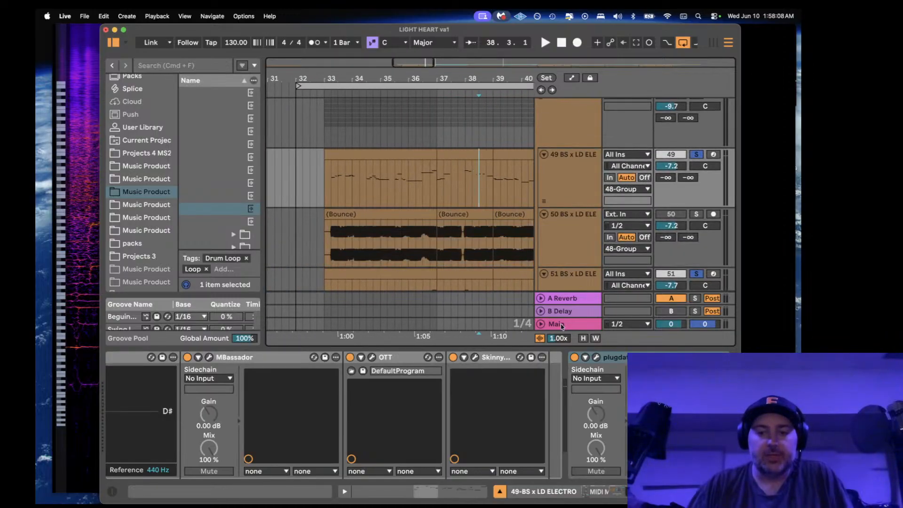
{"action": "scroll", "coordinate": [449, 230], "scroll_direction": "down", "scroll_amount": 1}
{"action": "left_click", "coordinate": [369, 198]}
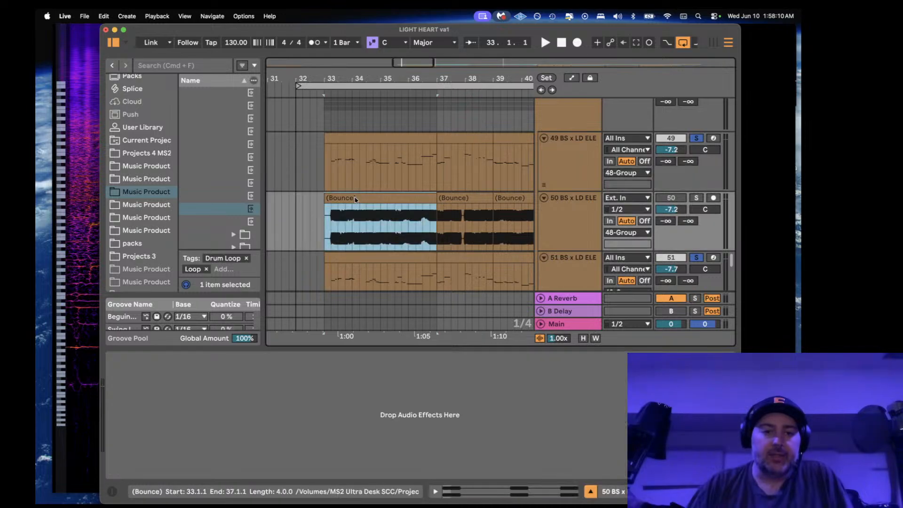
{"action": "scroll", "coordinate": [357, 199], "scroll_direction": "right", "scroll_amount": 4}
{"action": "scroll", "coordinate": [355, 198], "scroll_direction": "right", "scroll_amount": 2}
{"action": "scroll", "coordinate": [355, 197], "scroll_direction": "left", "scroll_amount": 1}
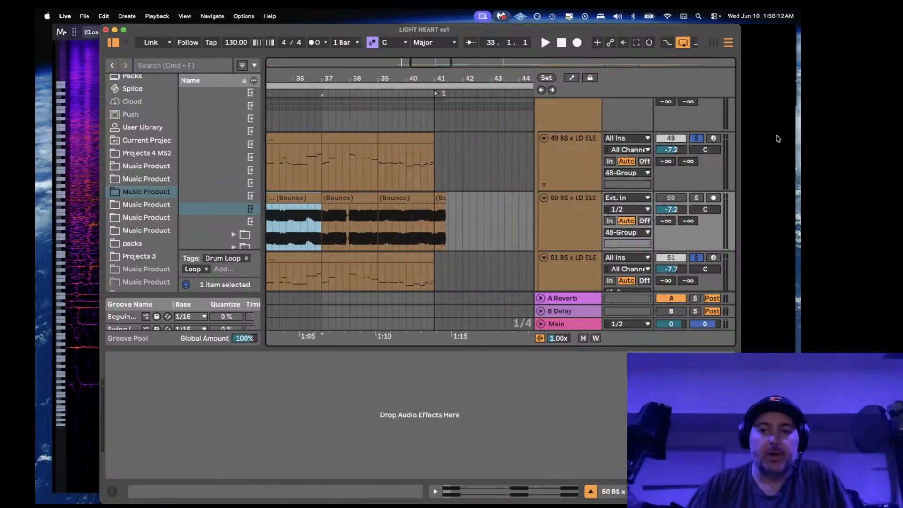
Step: Fold the bounced audio tracks 50 and 52 back to their minimum height
{"action": "left_click", "coordinate": [544, 198]}
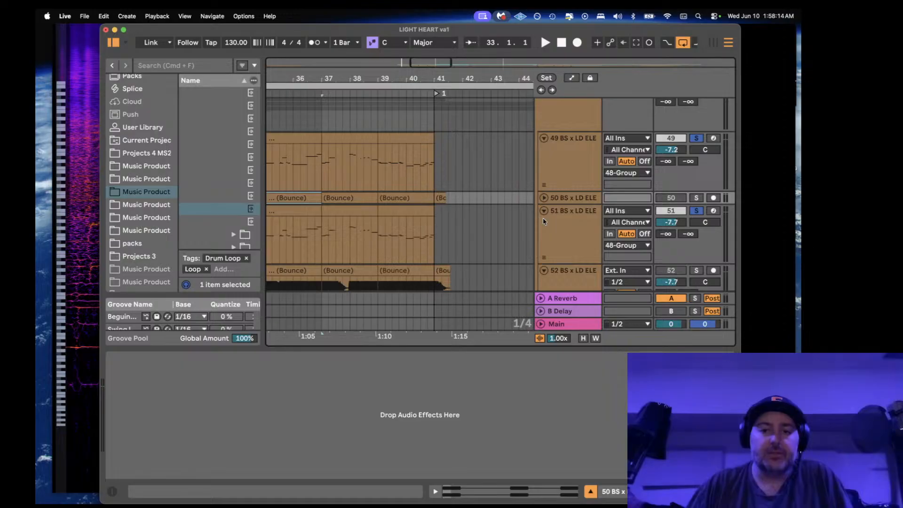
{"action": "scroll", "coordinate": [544, 221], "scroll_direction": "down", "scroll_amount": 1}
{"action": "left_click", "coordinate": [544, 246]}
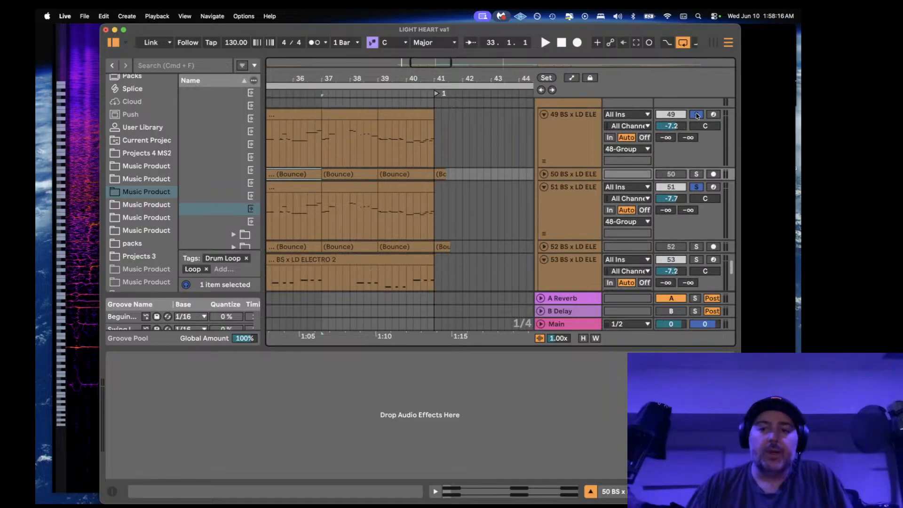
Step: Clear the solos on tracks 49 and 51, and play track 49 soloed from bar 33
{"action": "left_click", "coordinate": [697, 115]}
{"action": "left_click_drag", "start_coordinate": [458, 65], "coordinate": [452, 38]}
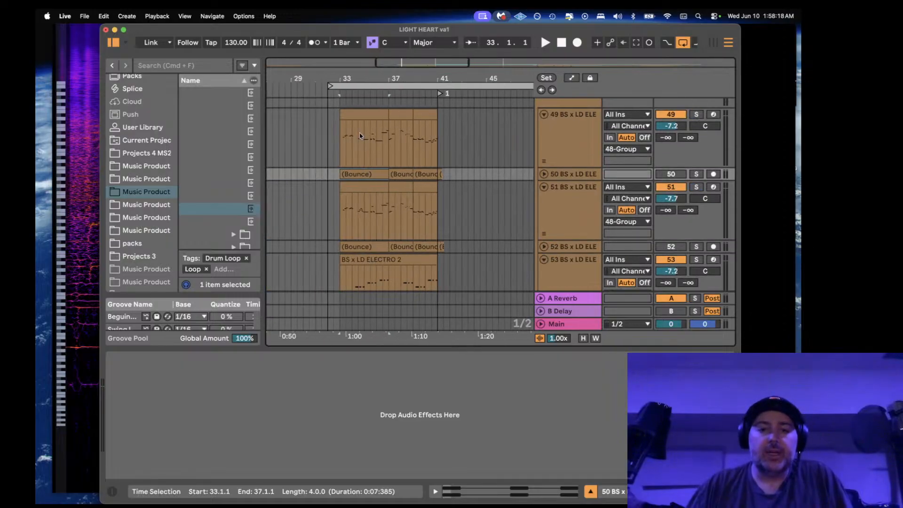
{"action": "left_click", "coordinate": [569, 114]}
{"action": "left_click", "coordinate": [696, 115]}
{"action": "key", "text": "space"}
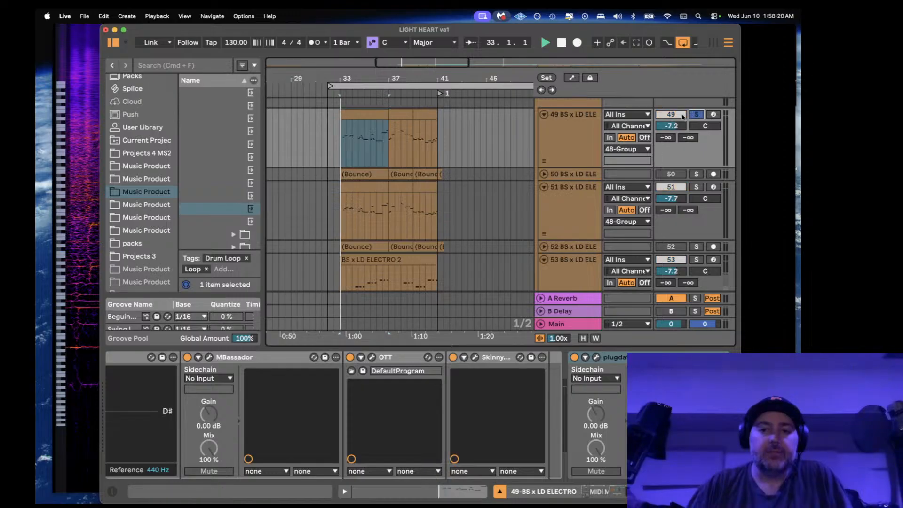
{"action": "left_click", "coordinate": [562, 133]}
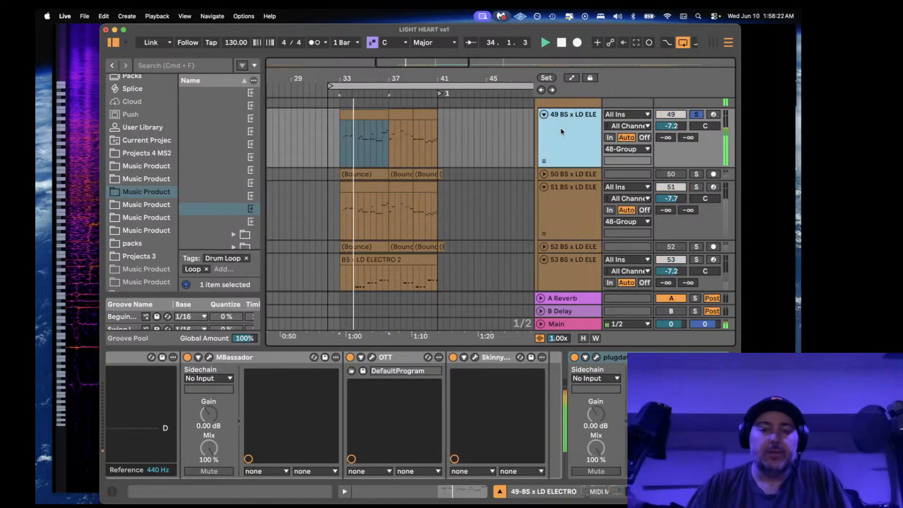
Step: Audition track 51 soloed from bar 33, stop playback and release its solo
{"action": "left_click", "coordinate": [589, 209]}
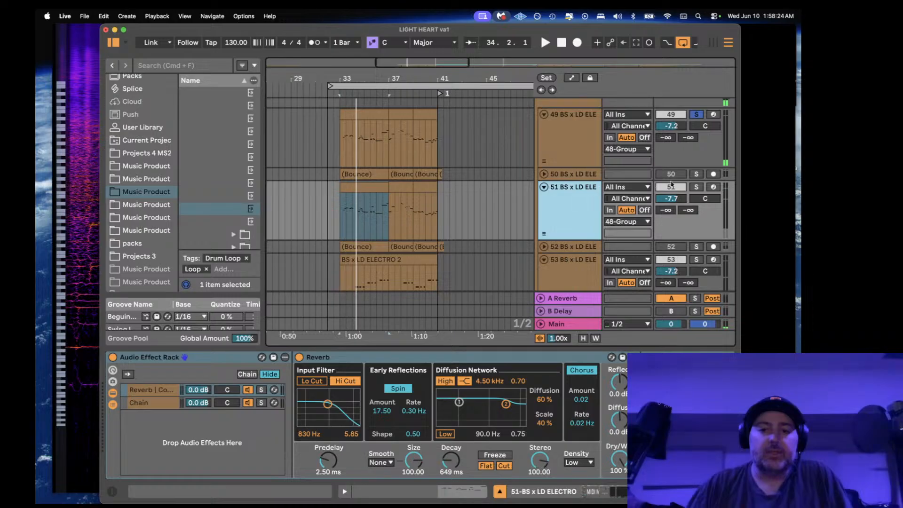
{"action": "left_click", "coordinate": [697, 187]}
{"action": "key", "text": "space"}
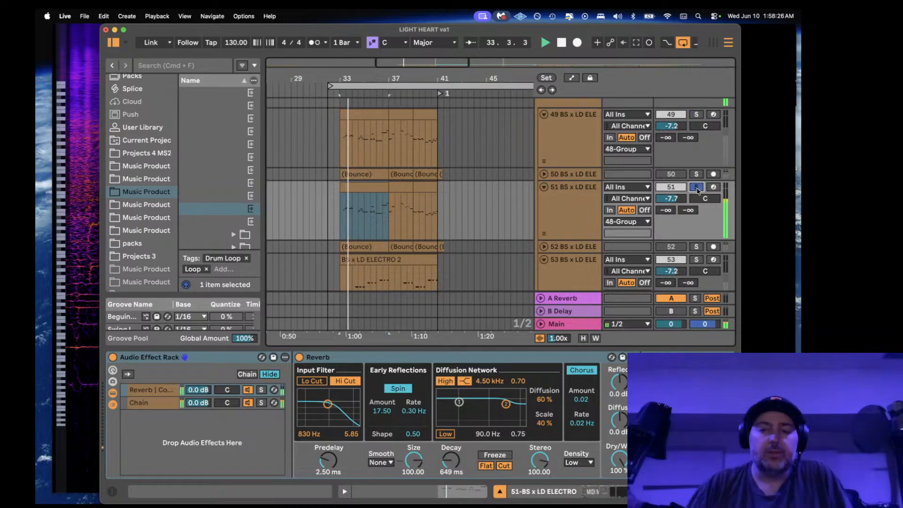
{"action": "left_click", "coordinate": [697, 187]}
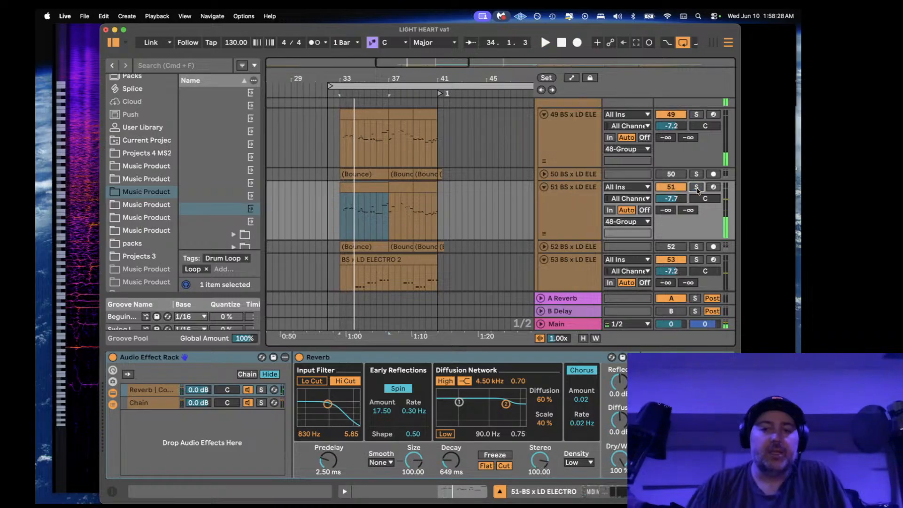
{"action": "left_click", "coordinate": [697, 187]}
{"action": "key", "text": "space"}
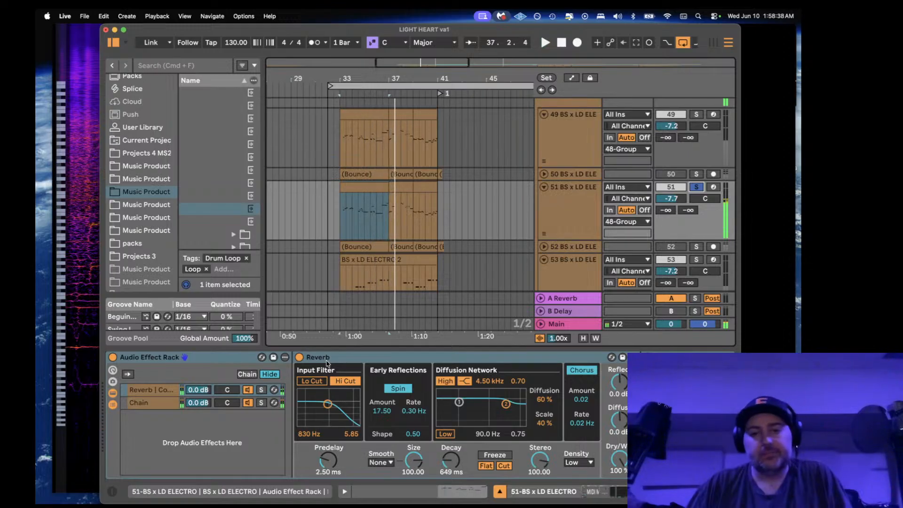
{"action": "left_click", "coordinate": [698, 188]}
Step: Show the 48 Group's DPC2 and Limiter effects, play the arrangement from bar 33, and hide the device view
{"action": "scroll", "coordinate": [578, 217], "scroll_direction": "up", "scroll_amount": 5}
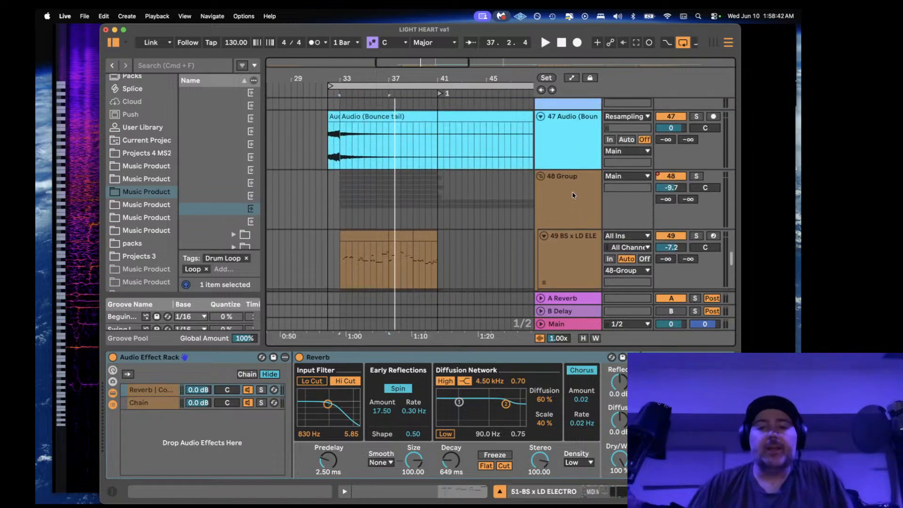
{"action": "left_click", "coordinate": [573, 195]}
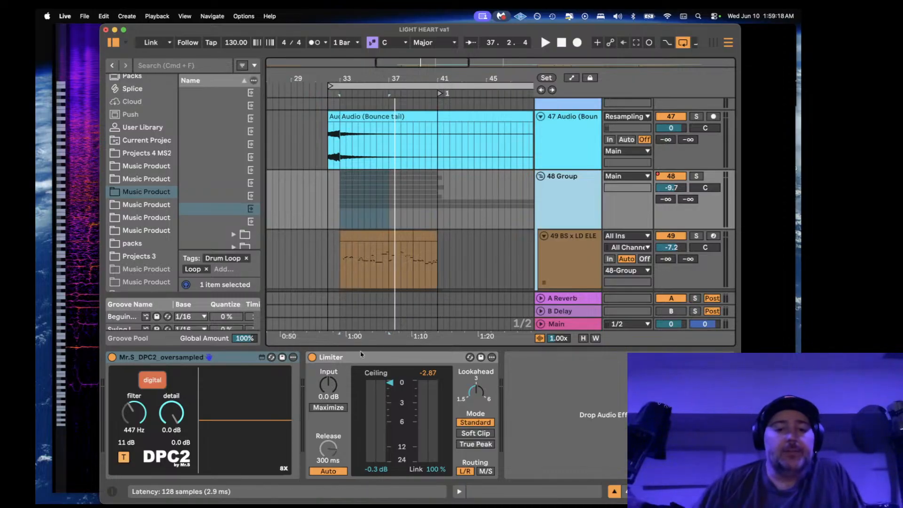
{"action": "left_click", "coordinate": [341, 201]}
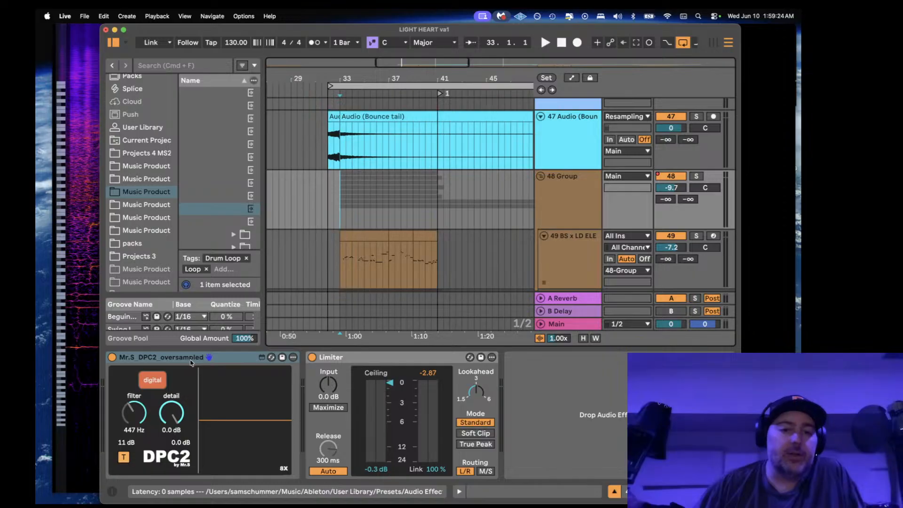
{"action": "key", "text": "space"}
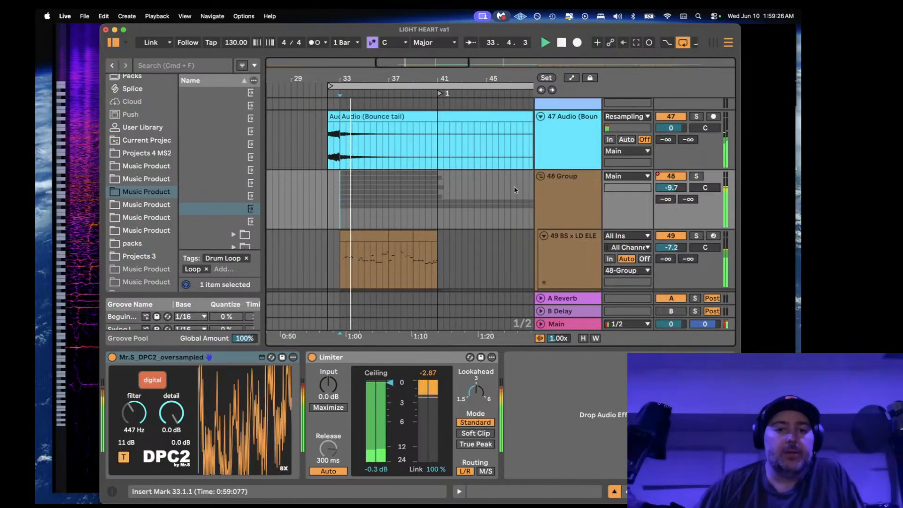
{"action": "left_click", "coordinate": [614, 492]}
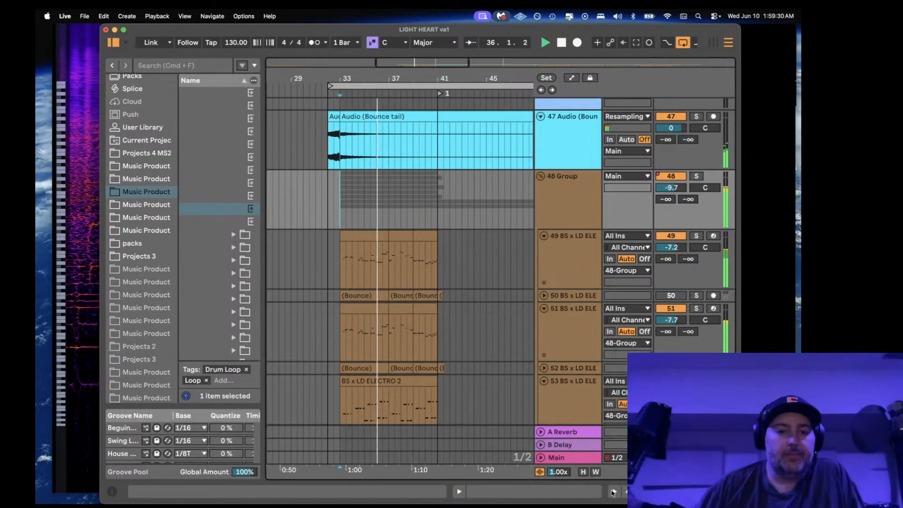
{"action": "key", "text": "space"}
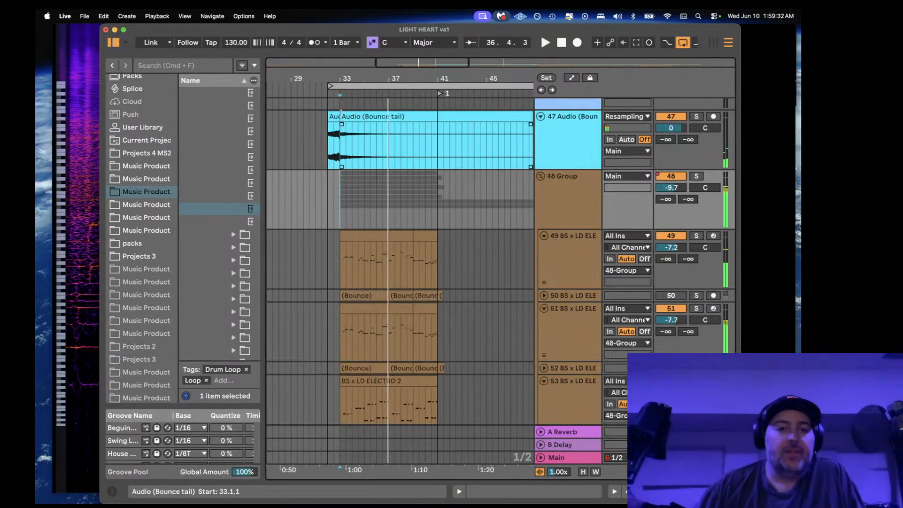
Step: Insert a new audio track directly below track 47
{"action": "left_click", "coordinate": [587, 140]}
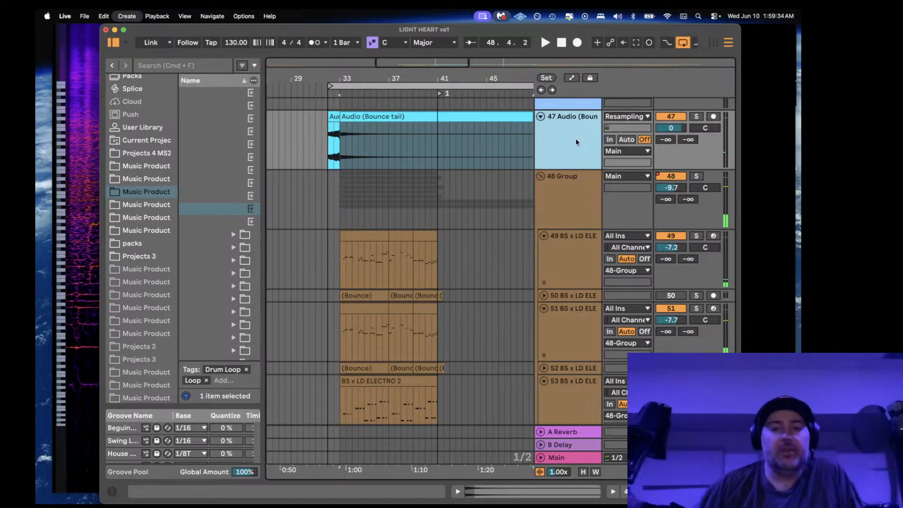
{"action": "key", "text": "super+t"}
Step: Solo track 47 and play its one-bar bounce clip from bar 32
{"action": "left_click", "coordinate": [334, 134]}
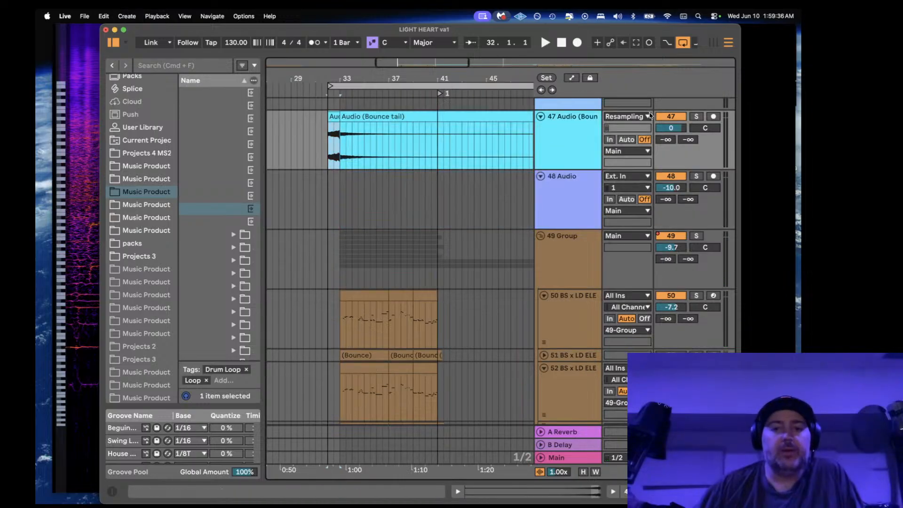
{"action": "left_click", "coordinate": [697, 116]}
{"action": "key", "text": "space"}
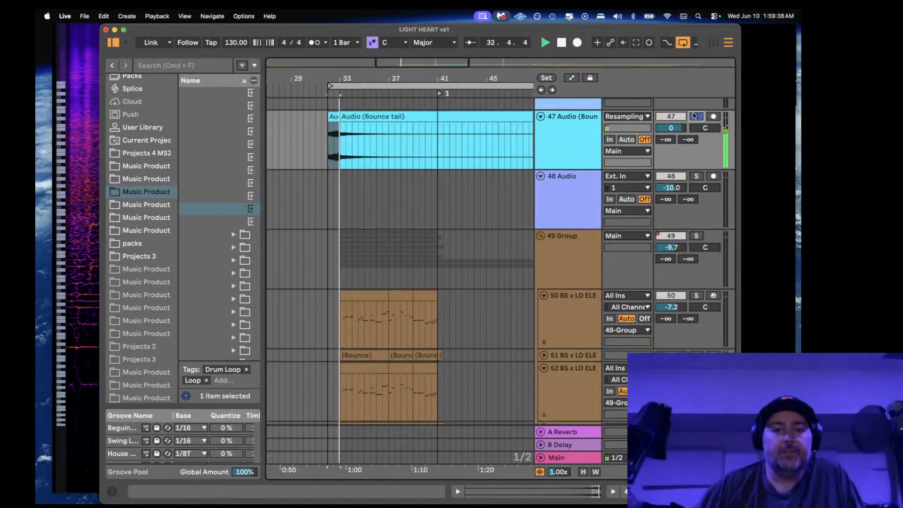
Step: Solo the empty 48 Audio track at bar 33 and inspect track 47's one-bar bounce clip leading into it
{"action": "left_click", "coordinate": [695, 175]}
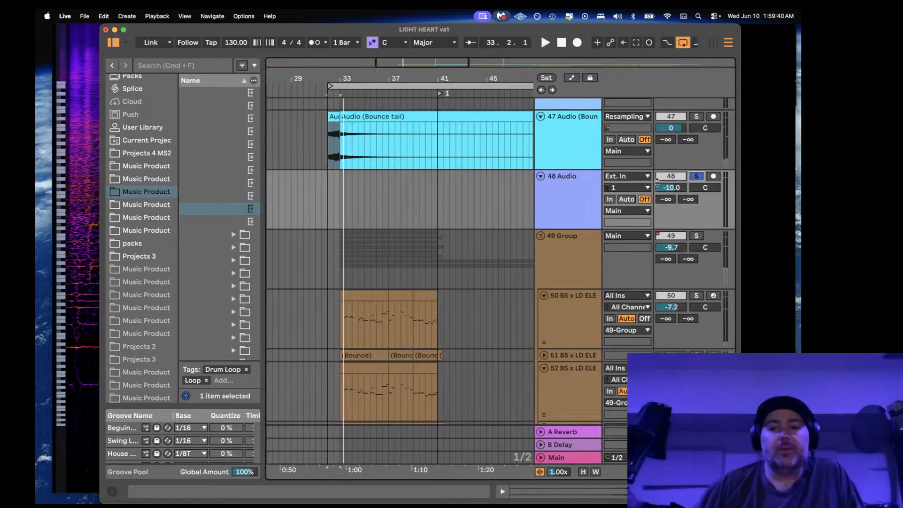
{"action": "left_click", "coordinate": [338, 190]}
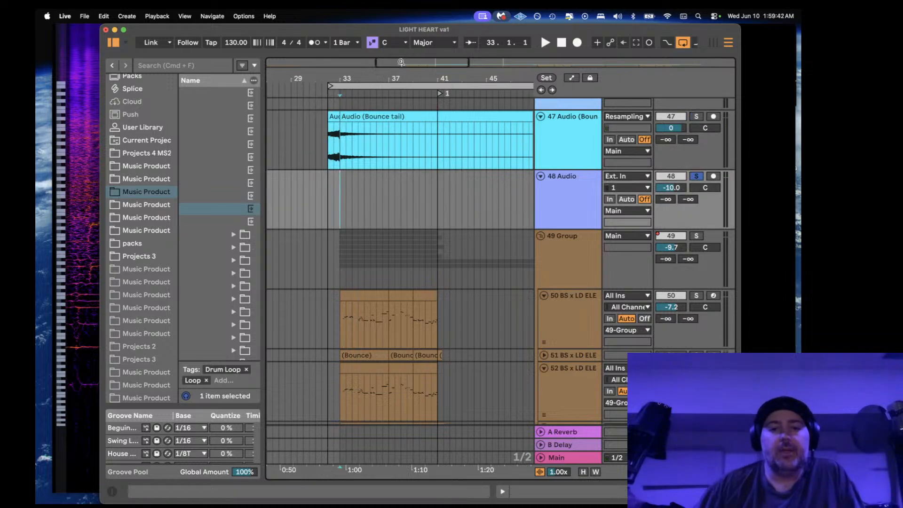
{"action": "left_click_drag", "start_coordinate": [401, 62], "coordinate": [400, 188]}
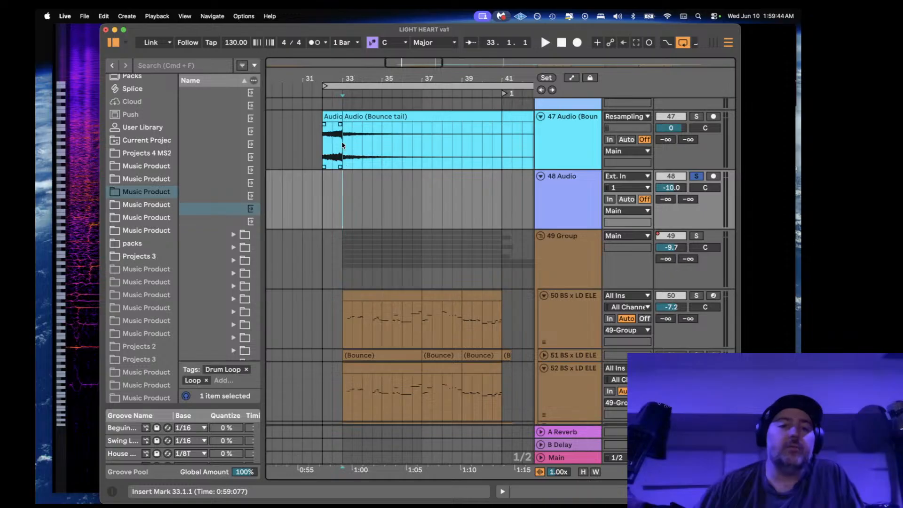
{"action": "left_click", "coordinate": [333, 118]}
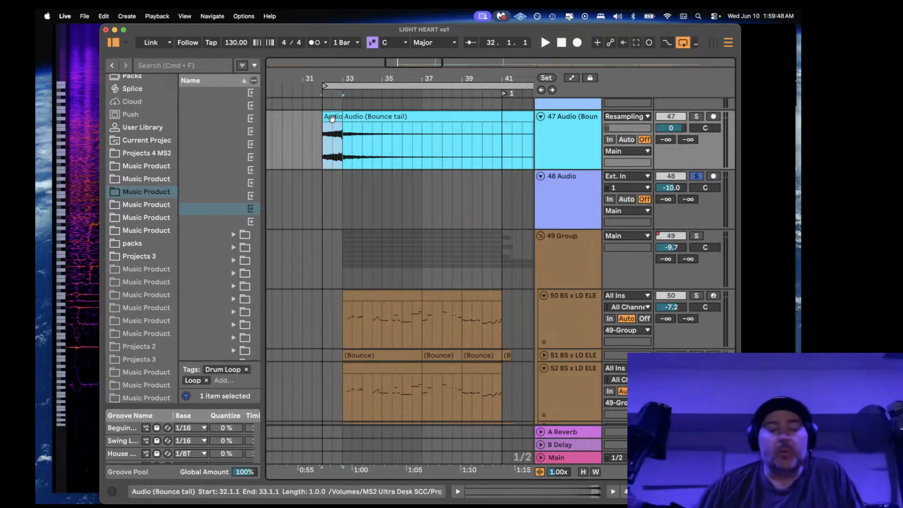
Step: Solo the 49 Group alone and play it from bar 33
{"action": "left_click", "coordinate": [343, 183]}
{"action": "left_click", "coordinate": [555, 254]}
{"action": "left_click", "coordinate": [696, 236]}
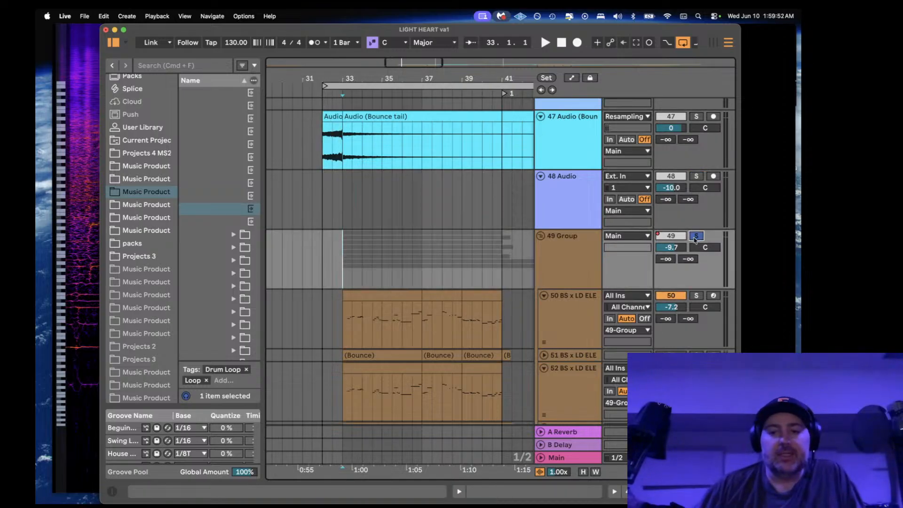
{"action": "key", "text": "space"}
{"action": "scroll", "coordinate": [407, 250], "scroll_direction": "down", "scroll_amount": 2}
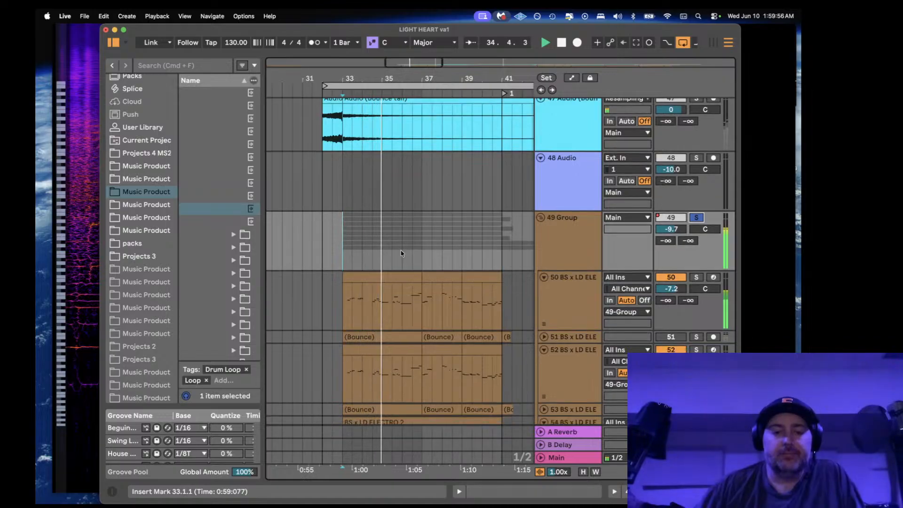
Step: Set the 48 Audio track's input to Resampling, arm it and record about one beat of the soloed group from bar 35
{"action": "left_click", "coordinate": [382, 244]}
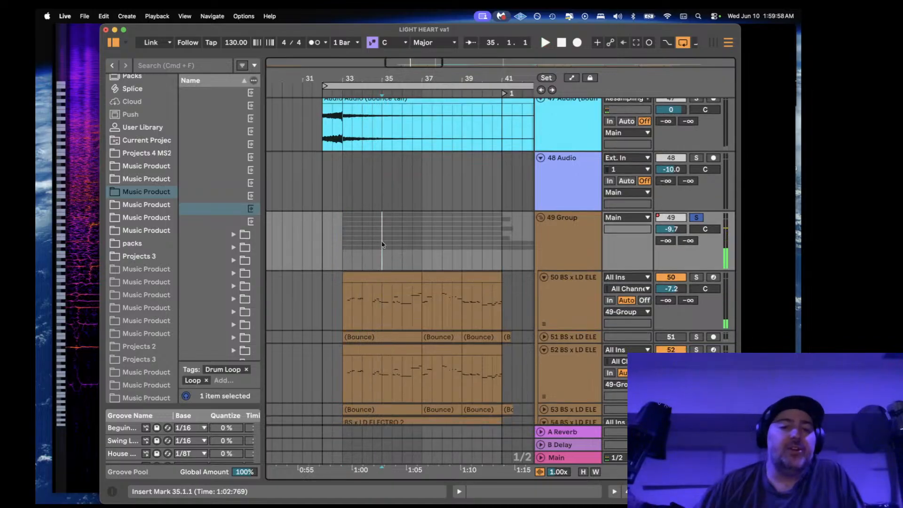
{"action": "left_click", "coordinate": [628, 160]}
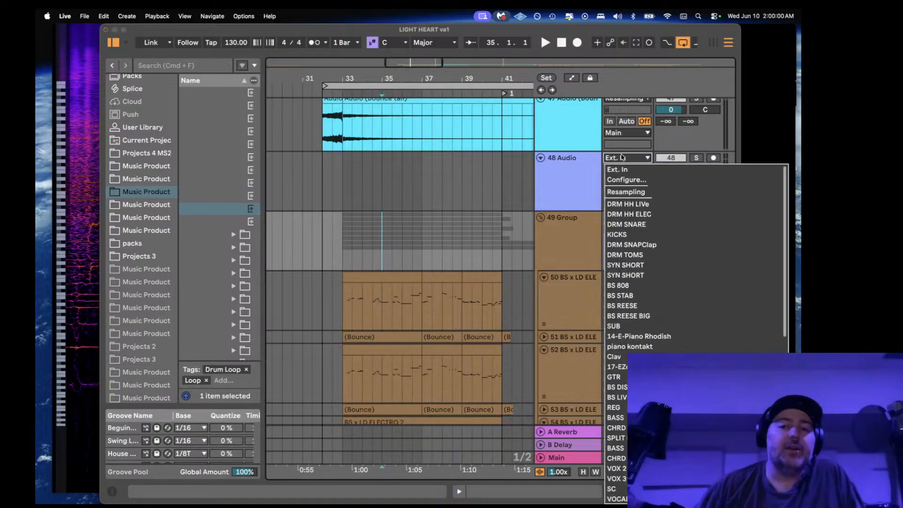
{"action": "left_click", "coordinate": [629, 188]}
{"action": "left_click", "coordinate": [713, 158]}
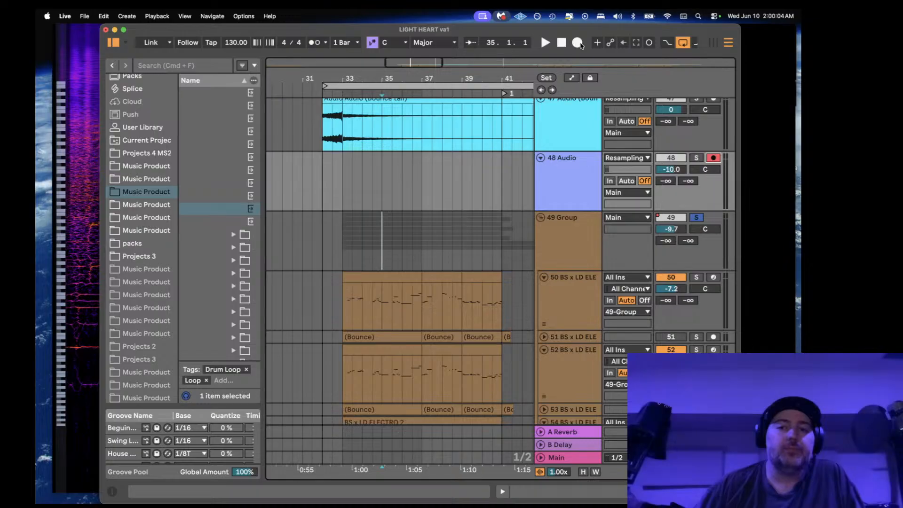
{"action": "left_click", "coordinate": [578, 42]}
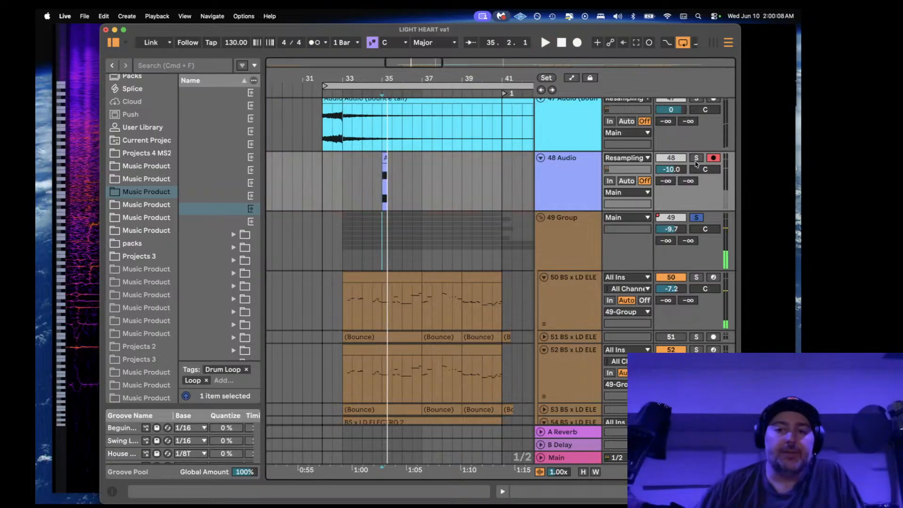
Step: Add the Reverb audio effect with its default preset to the 48 Audio track
{"action": "left_click", "coordinate": [557, 170]}
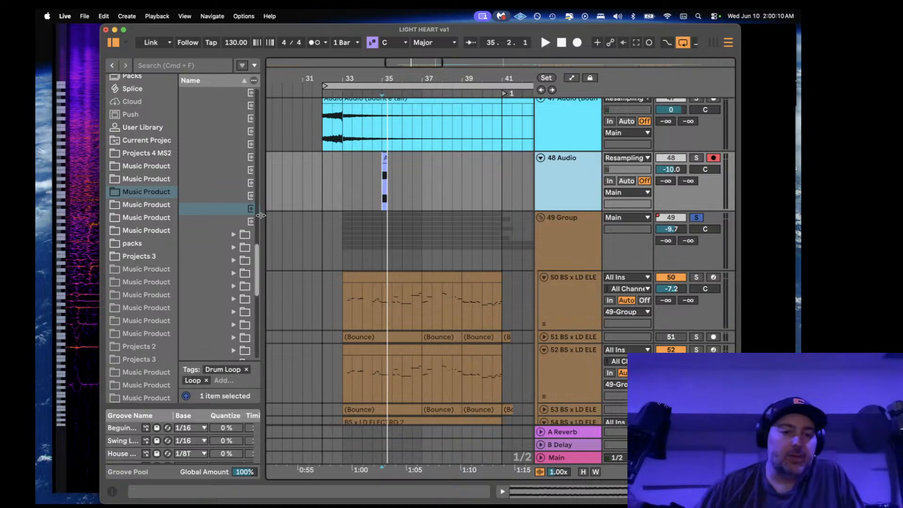
{"action": "left_click_drag", "start_coordinate": [264, 216], "coordinate": [440, 221]}
{"action": "scroll", "coordinate": [331, 252], "scroll_direction": "down", "scroll_amount": 8}
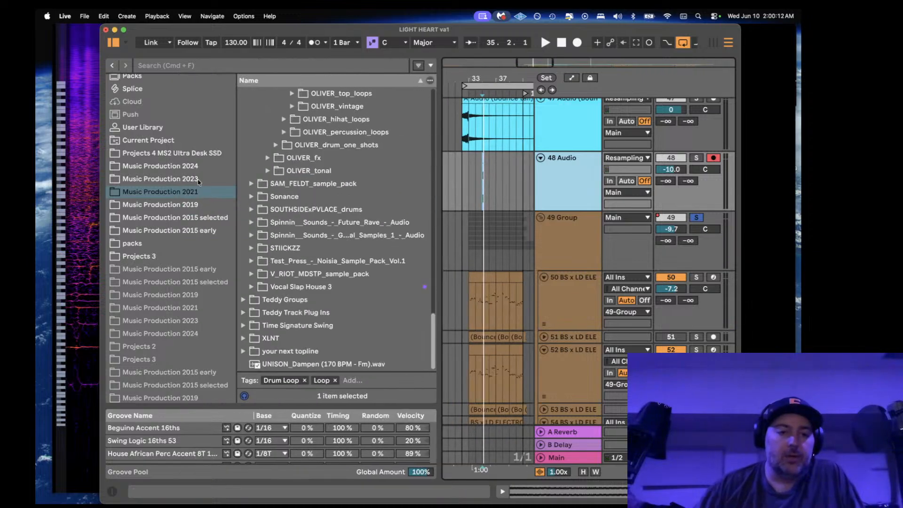
{"action": "scroll", "coordinate": [143, 207], "scroll_direction": "up", "scroll_amount": 10}
{"action": "left_click", "coordinate": [145, 260]}
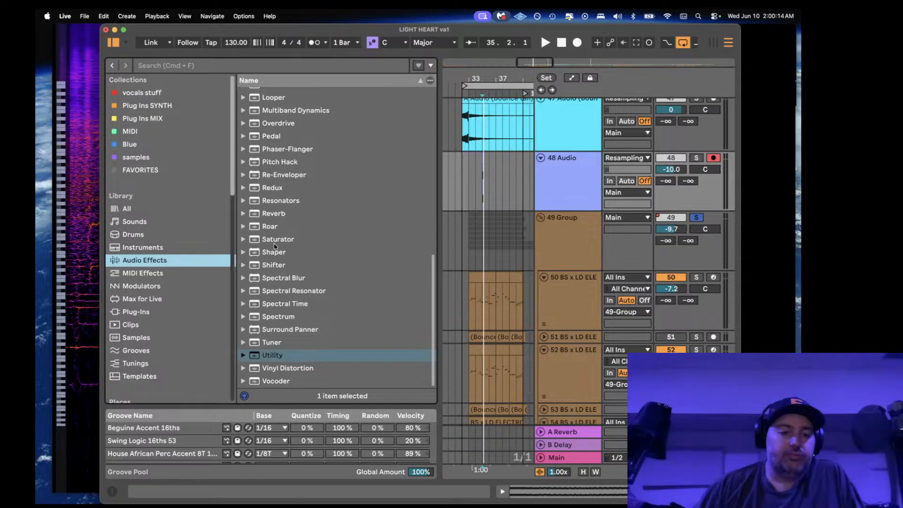
{"action": "scroll", "coordinate": [278, 186], "scroll_direction": "down", "scroll_amount": 1}
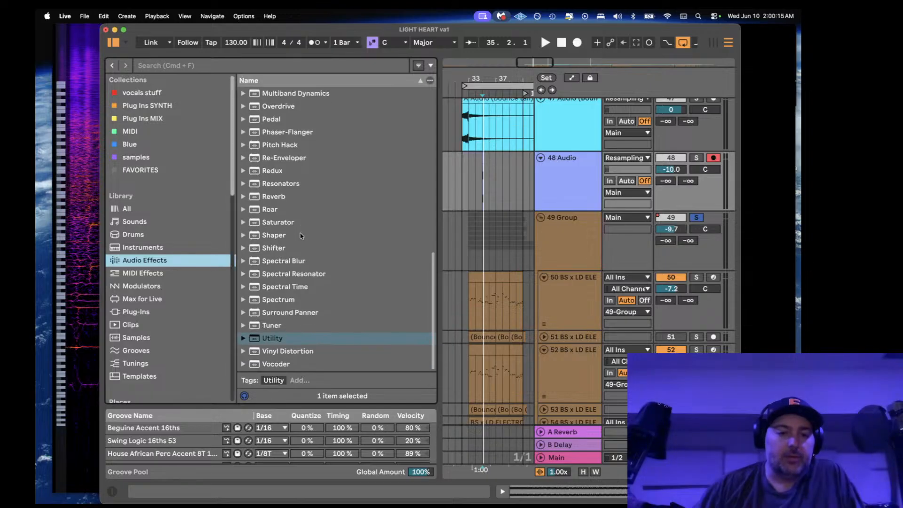
{"action": "left_click", "coordinate": [278, 197]}
{"action": "left_click", "coordinate": [481, 183]}
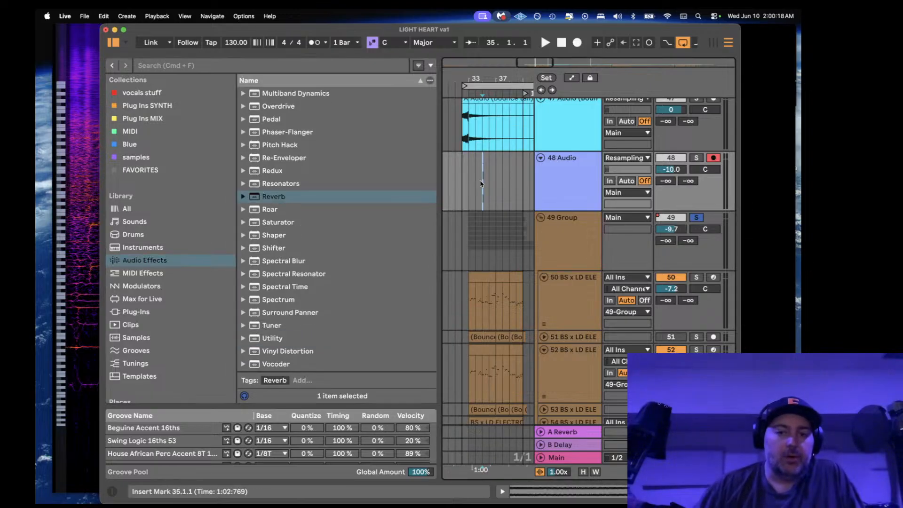
{"action": "double_click", "coordinate": [271, 199]}
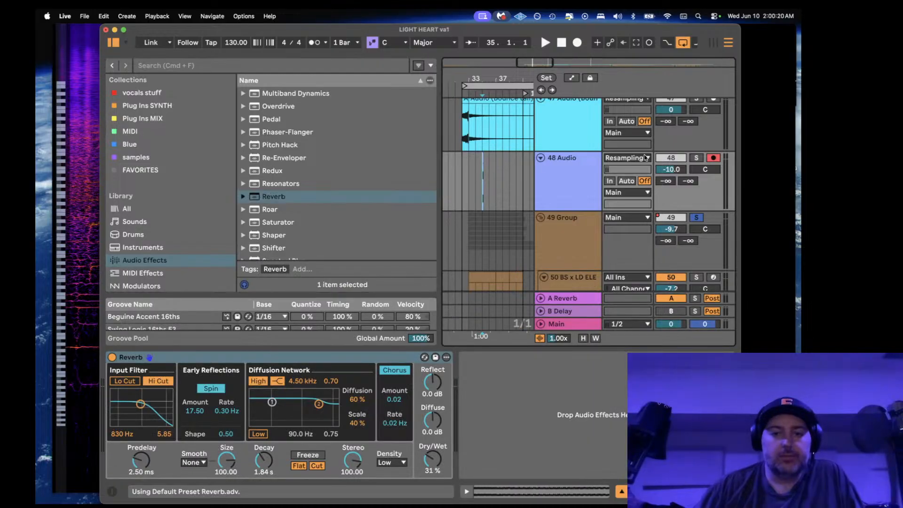
Step: Solo track 48 and set its Reverb to a 12.4 s decay and 50 % dry/wet while auditioning the recorded clip
{"action": "left_click", "coordinate": [698, 158]}
{"action": "key", "text": "space"}
{"action": "left_click_drag", "start_coordinate": [258, 468], "coordinate": [258, 437]}
{"action": "key", "text": "space"}
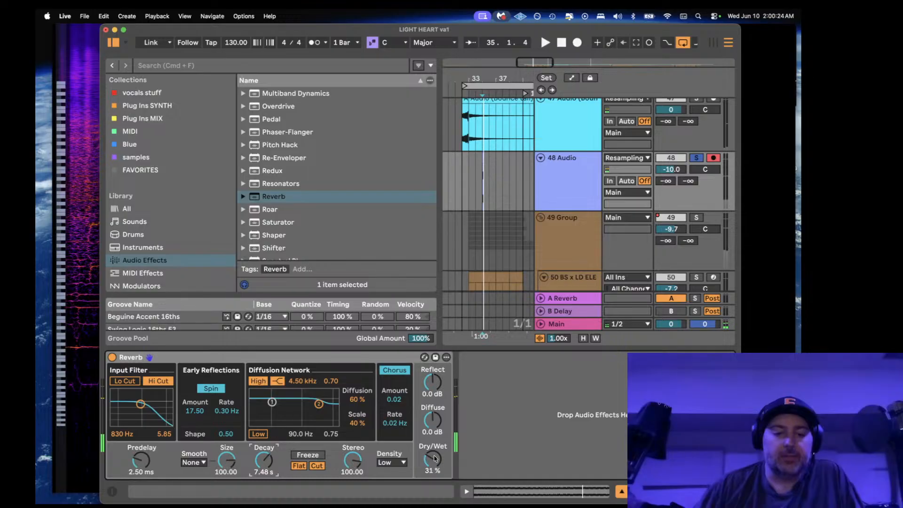
{"action": "key", "text": "space"}
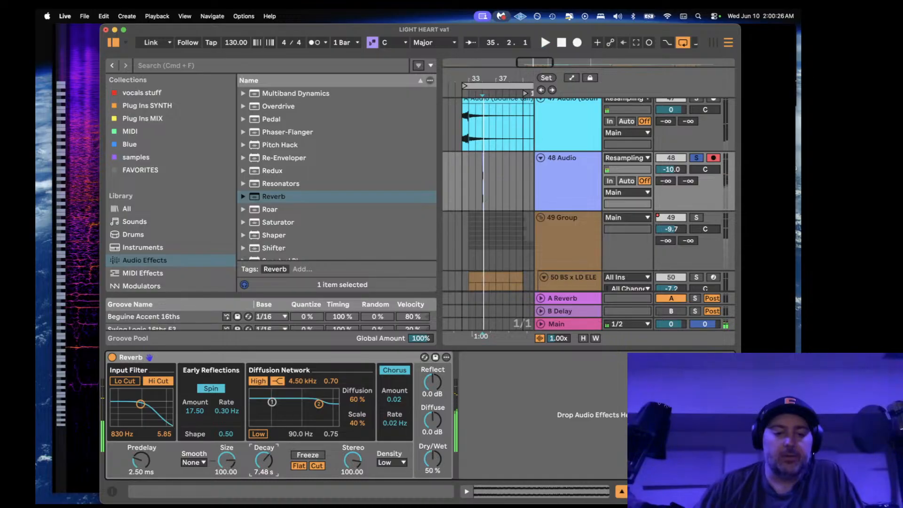
{"action": "key", "text": "space"}
{"action": "left_click_drag", "start_coordinate": [264, 461], "coordinate": [265, 463]}
{"action": "key", "text": "space"}
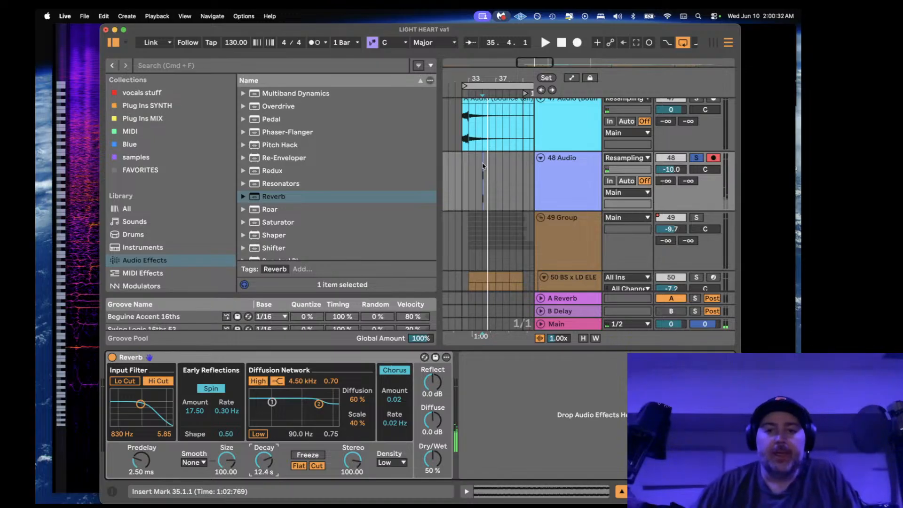
{"action": "key", "text": "space"}
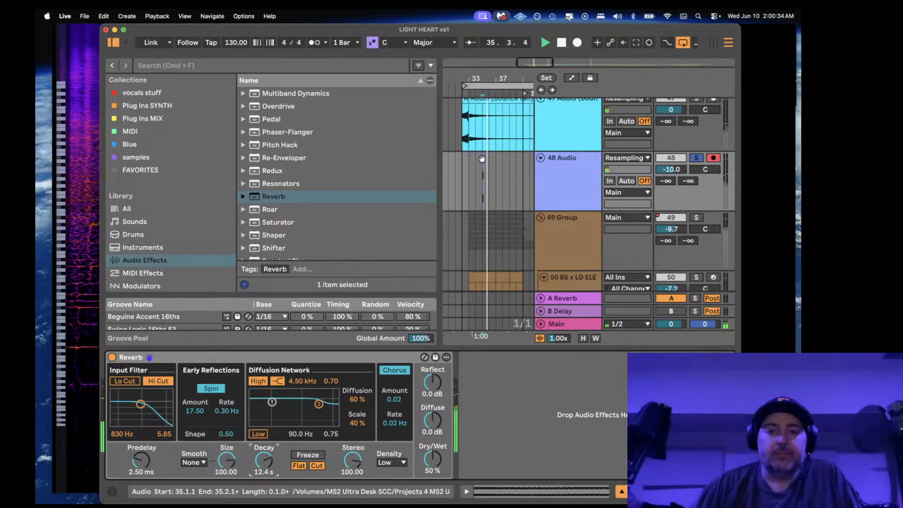
{"action": "key", "text": "space"}
Step: Raise track 48's volume to 0 dB and bounce the track in place with its reverb
{"action": "left_click", "coordinate": [483, 158]}
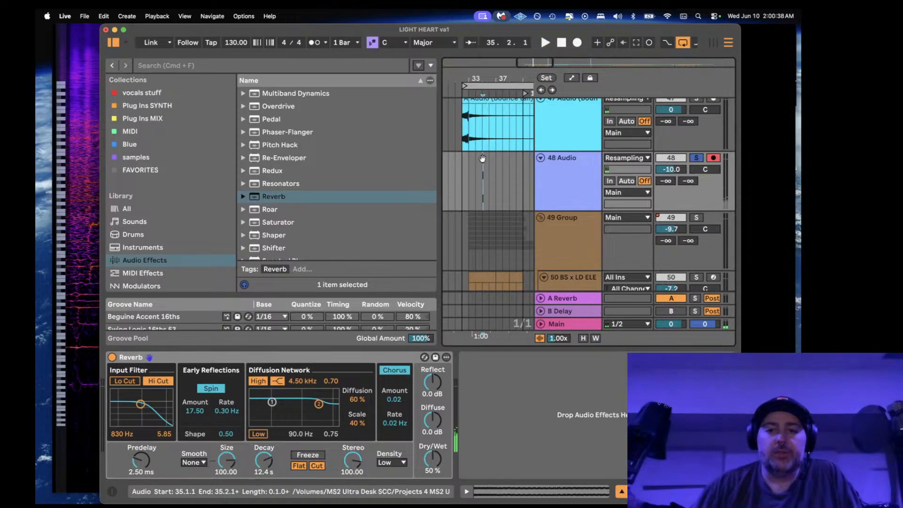
{"action": "left_click", "coordinate": [483, 161]}
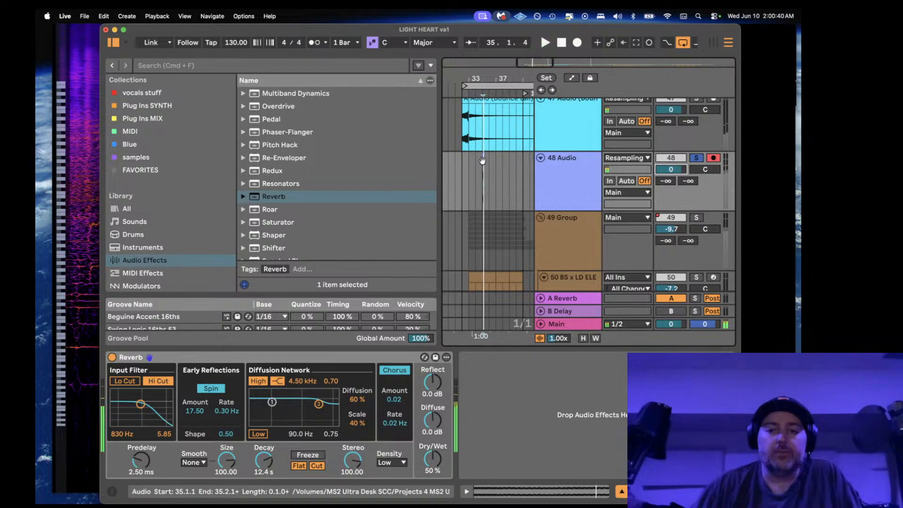
{"action": "right_click", "coordinate": [482, 161]}
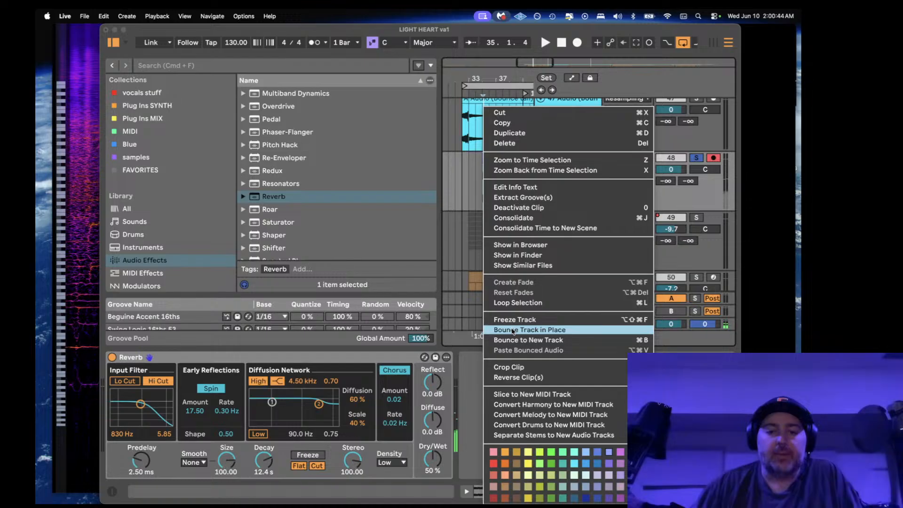
{"action": "left_click", "coordinate": [512, 331]}
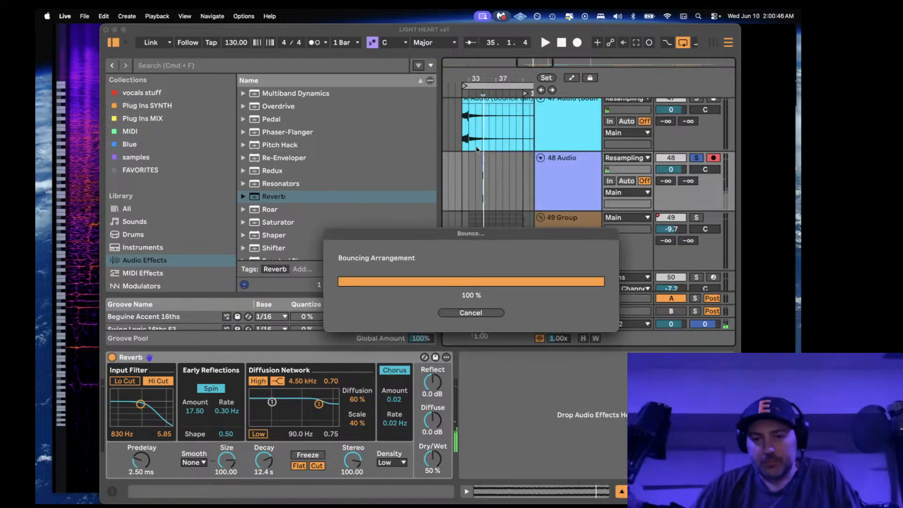
Step: Reverse a one-bar section from the start of track 48's bounced reverb tail and place it at bar 32
{"action": "left_click_drag", "start_coordinate": [439, 151], "coordinate": [234, 154]}
{"action": "left_click_drag", "start_coordinate": [388, 72], "coordinate": [405, 113]}
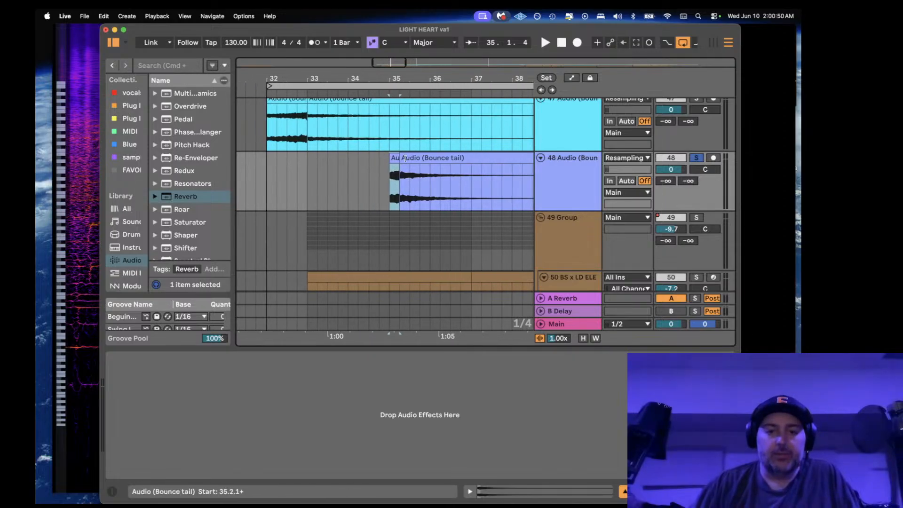
{"action": "left_click_drag", "start_coordinate": [403, 182], "coordinate": [295, 166]}
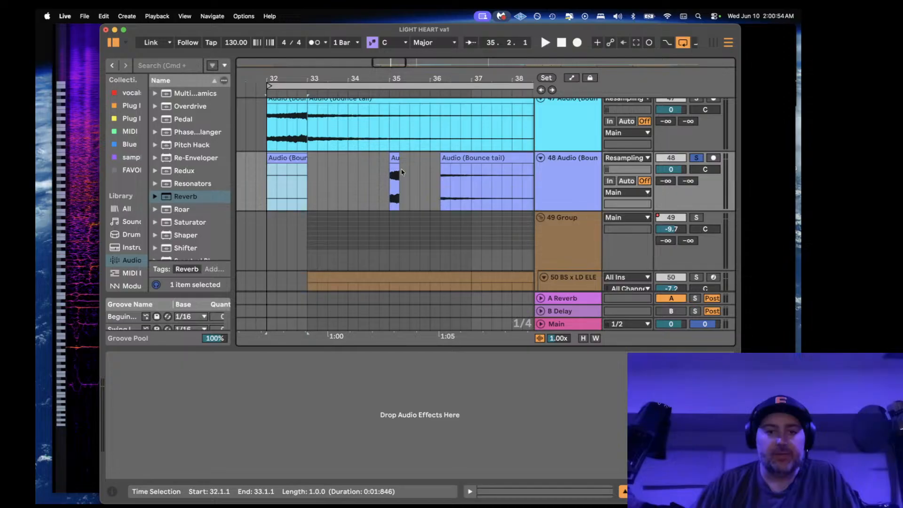
Step: Move the remaining reverb tail on track 48 to start at bar 33, directly after the reversed section
{"action": "left_click_drag", "start_coordinate": [358, 181], "coordinate": [493, 180]}
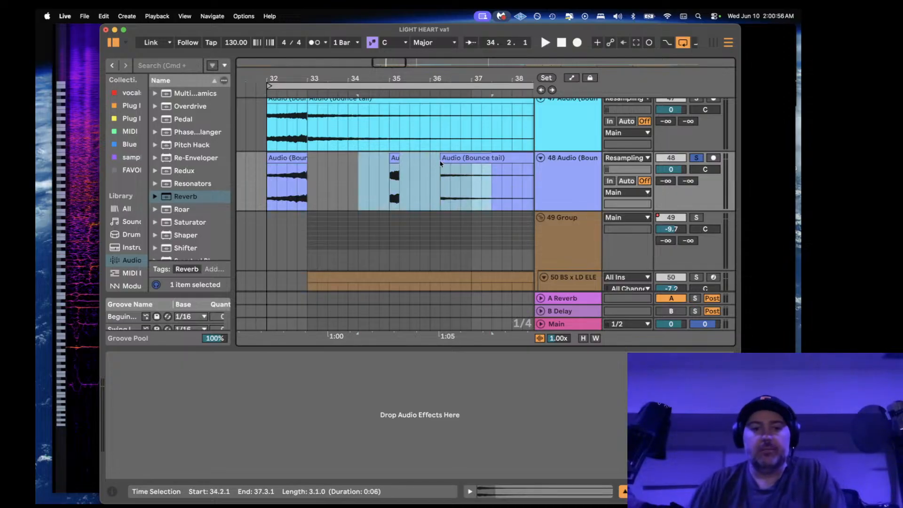
{"action": "left_click", "coordinate": [463, 159]}
{"action": "left_click_drag", "start_coordinate": [468, 158], "coordinate": [334, 172]}
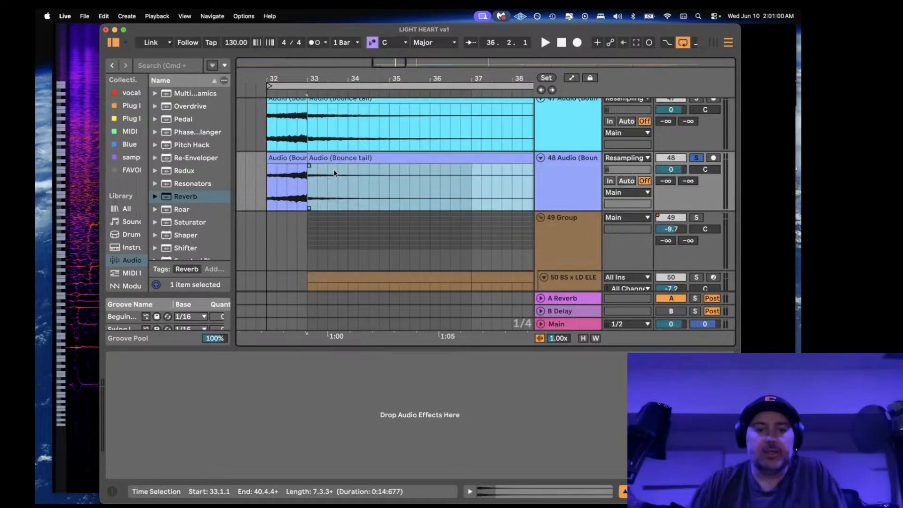
Step: Play the reversed swell on soloed track 48 from bar 32 and compare it with track 47's swell in solo
{"action": "left_click", "coordinate": [292, 157]}
{"action": "scroll", "coordinate": [293, 161], "scroll_direction": "up", "scroll_amount": 2}
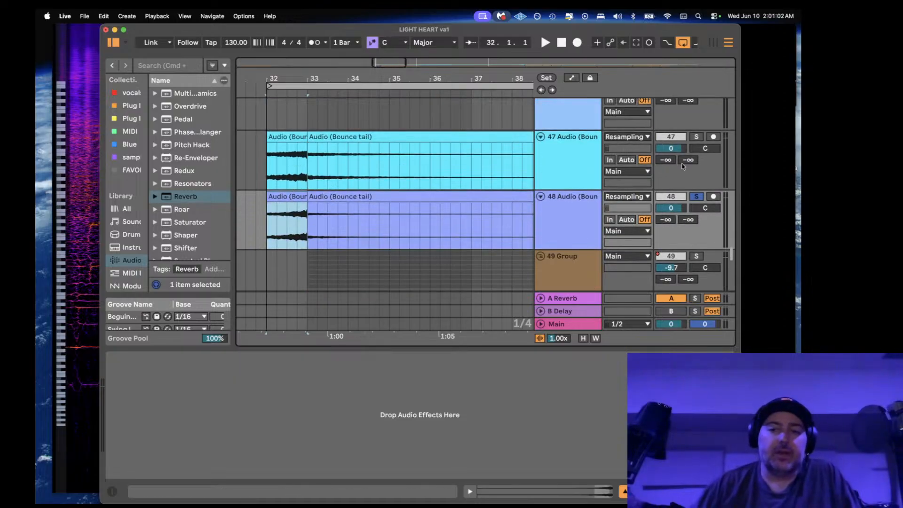
{"action": "key", "text": "space"}
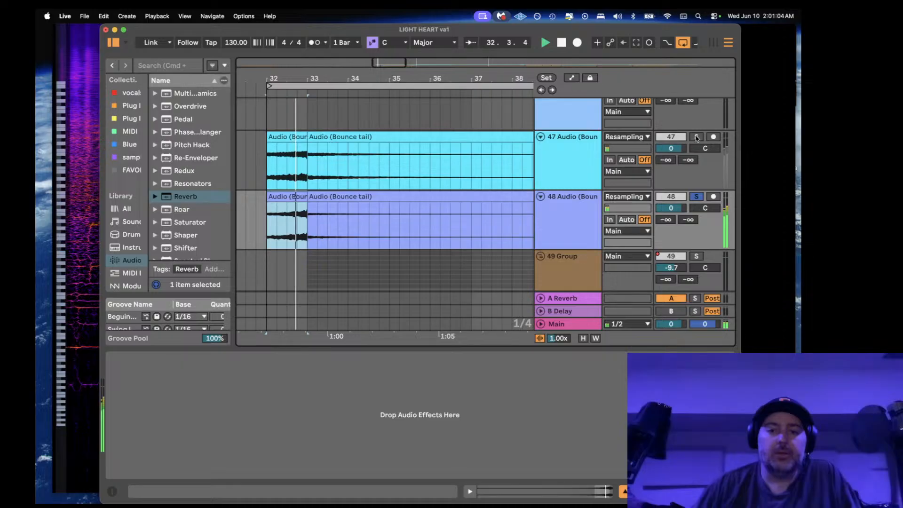
{"action": "left_click", "coordinate": [696, 137]}
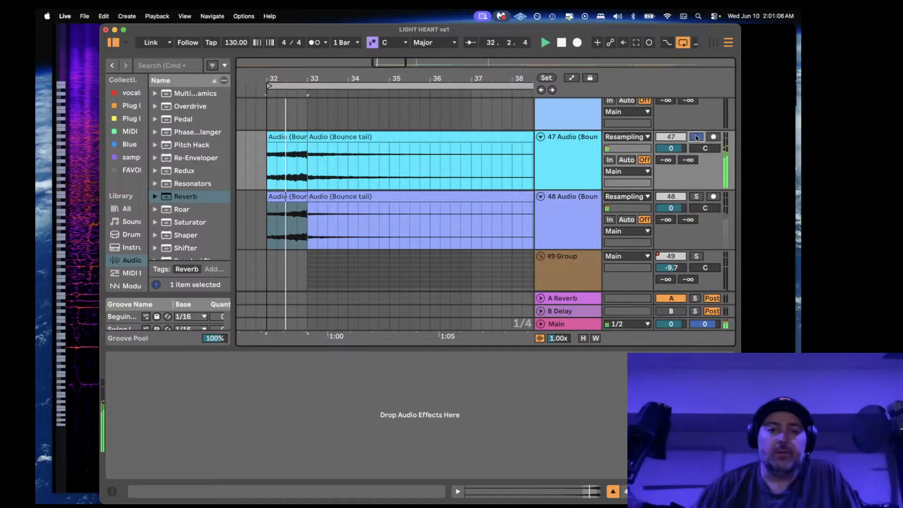
{"action": "left_click", "coordinate": [696, 137]}
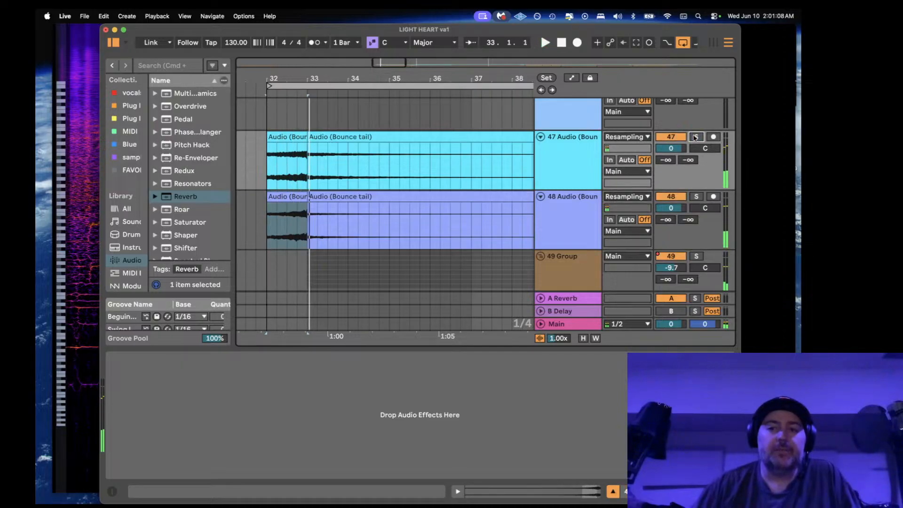
Step: Compare the two swells in the full mix by deactivating track 48 and activating track 47 during playback
{"action": "scroll", "coordinate": [416, 121], "scroll_direction": "down", "scroll_amount": 3}
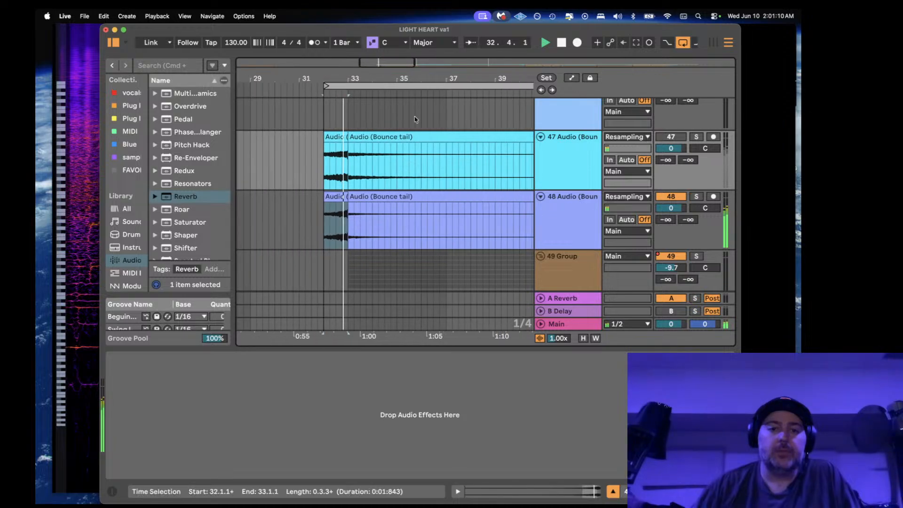
{"action": "left_click", "coordinate": [673, 196]}
{"action": "left_click", "coordinate": [671, 137]}
{"action": "key", "text": "space"}
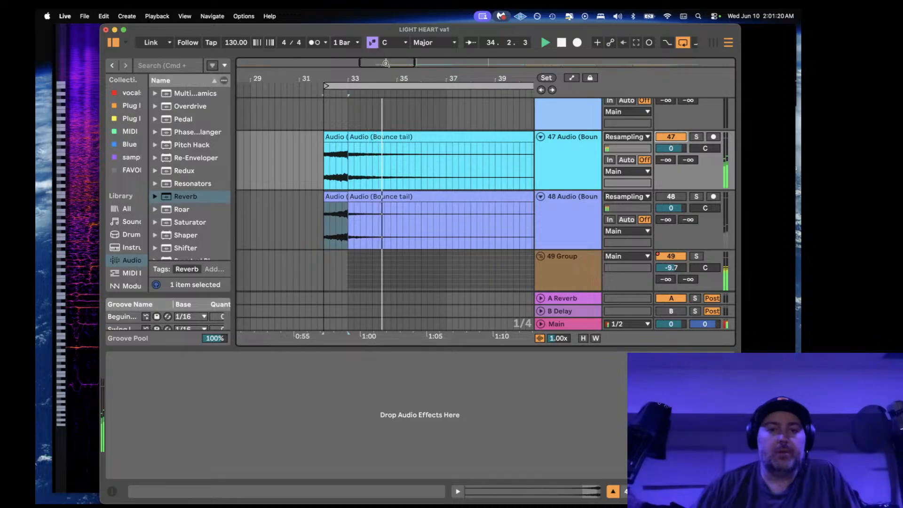
Step: Stop playback and delete the bounced audio track 48, keeping track 47's original swell
{"action": "left_click_drag", "start_coordinate": [408, 74], "coordinate": [398, 60]}
{"action": "key", "text": "space"}
{"action": "left_click", "coordinate": [514, 220]}
{"action": "left_click", "coordinate": [547, 219]}
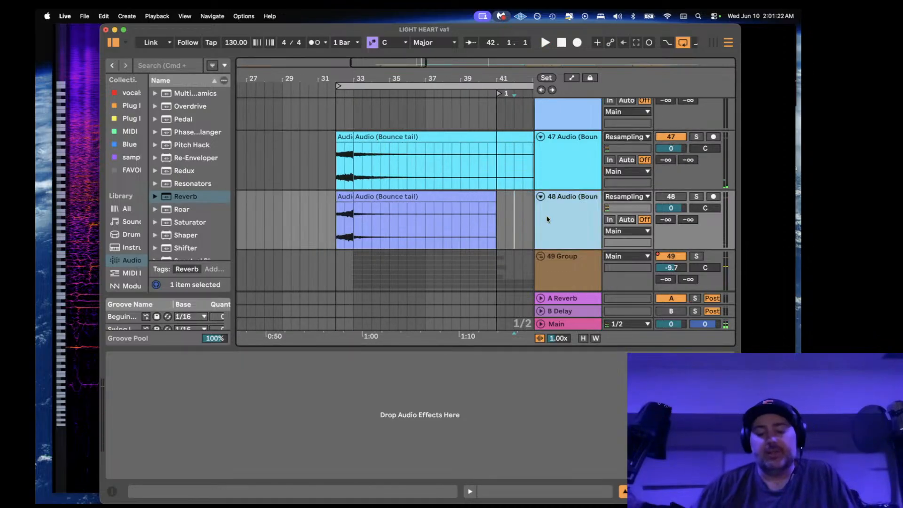
{"action": "key", "text": "Delete"}
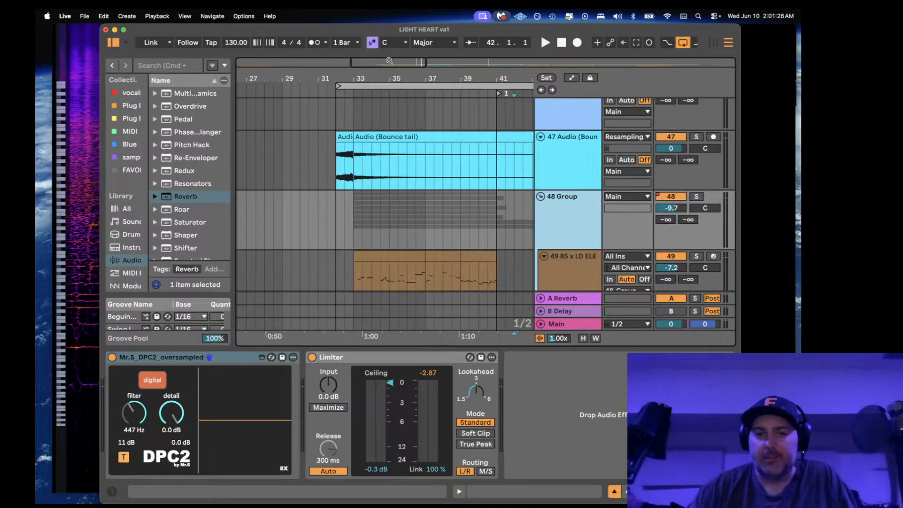
Step: Play the mix with the 48 Group from bar 34, and again from bar 32 with track 47's swell leading in
{"action": "left_click_drag", "start_coordinate": [390, 61], "coordinate": [382, 110]}
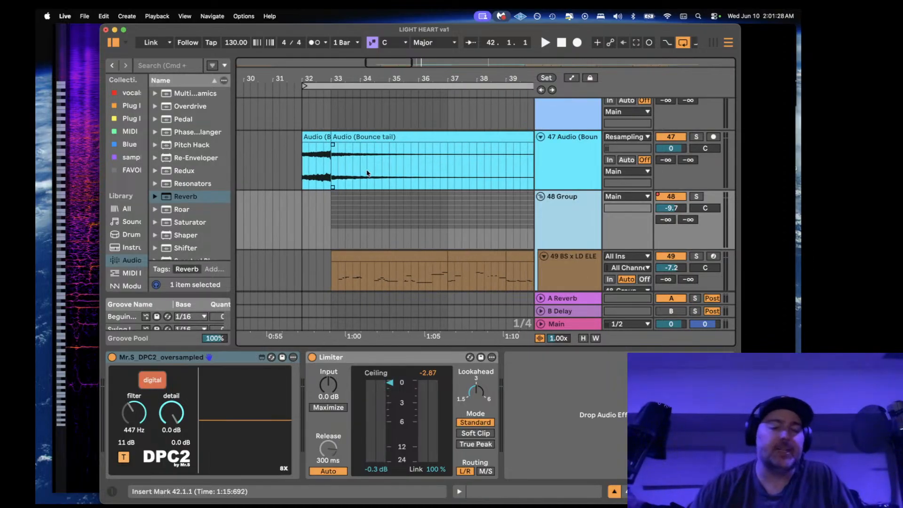
{"action": "scroll", "coordinate": [369, 171], "scroll_direction": "down", "scroll_amount": 3}
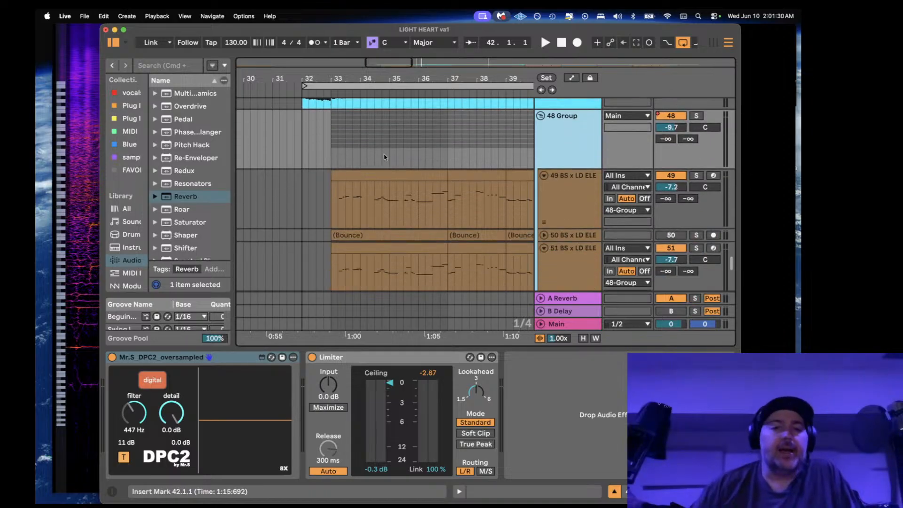
{"action": "left_click", "coordinate": [374, 160]}
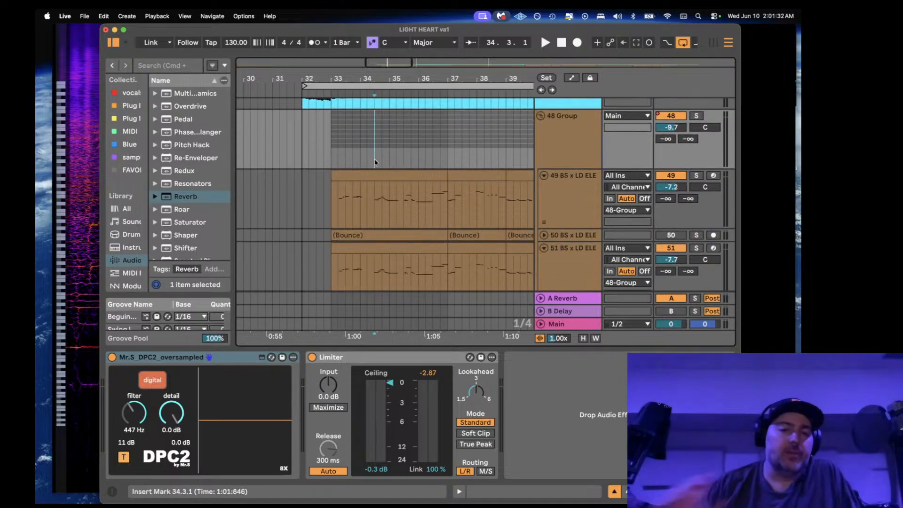
{"action": "key", "text": "space"}
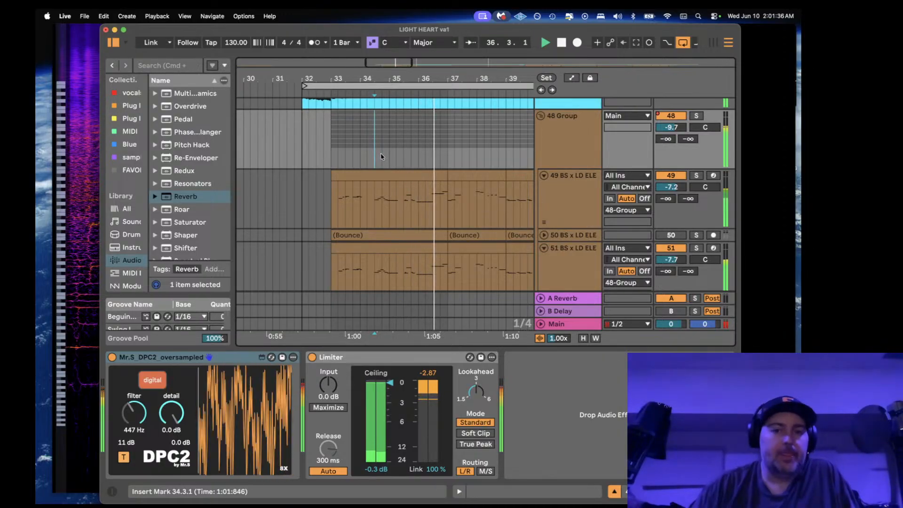
{"action": "key", "text": "space"}
{"action": "left_click", "coordinate": [306, 141]}
{"action": "key", "text": "space"}
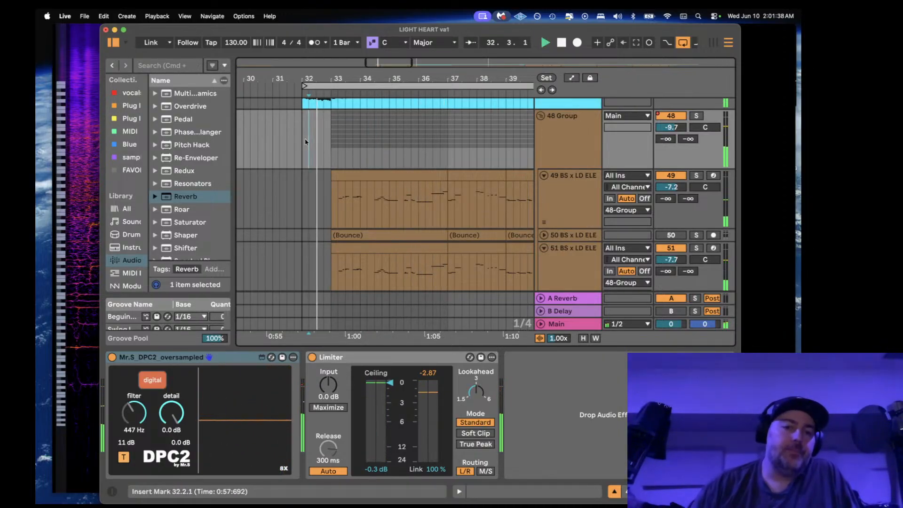
Step: Hide the device view while the mix plays on towards the loops that enter at bar 41
{"action": "left_click_drag", "start_coordinate": [370, 73], "coordinate": [368, 63]}
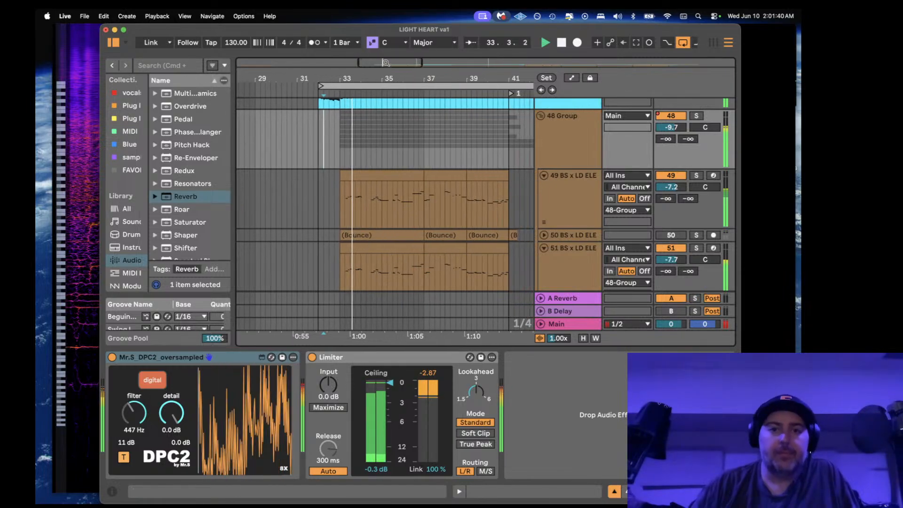
{"action": "left_click", "coordinate": [613, 490]}
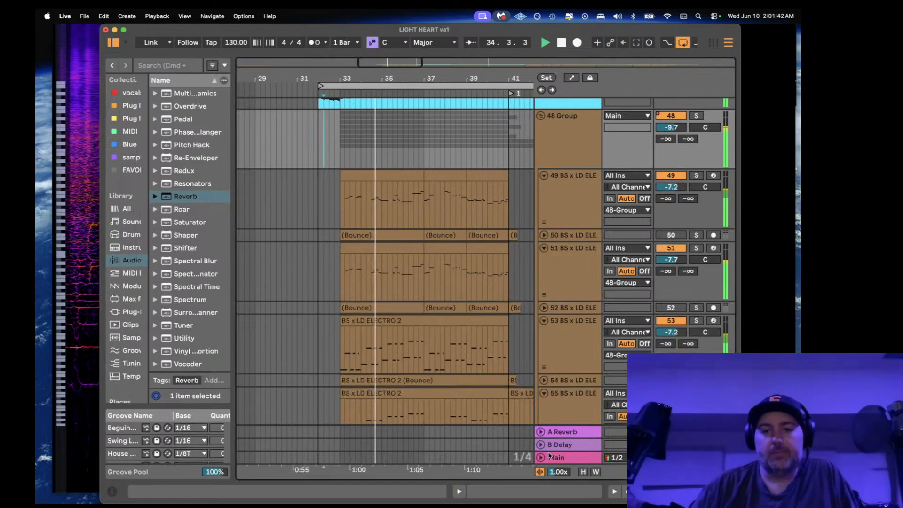
{"action": "scroll", "coordinate": [383, 195], "scroll_direction": "up", "scroll_amount": 4}
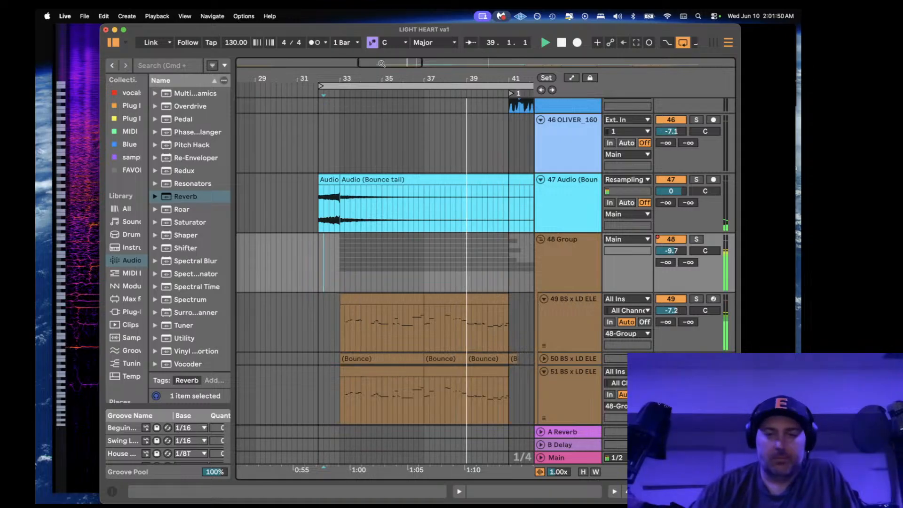
{"action": "left_click_drag", "start_coordinate": [382, 63], "coordinate": [381, 51]}
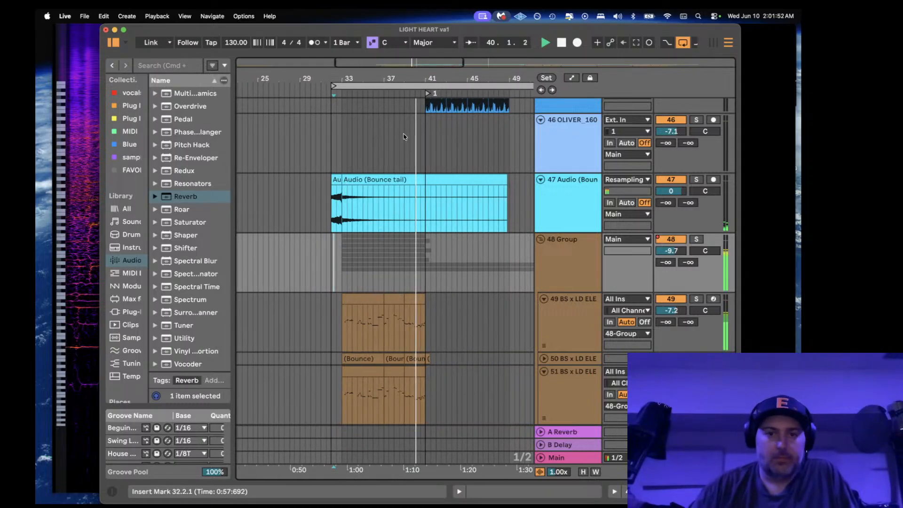
{"action": "scroll", "coordinate": [406, 136], "scroll_direction": "up", "scroll_amount": 5}
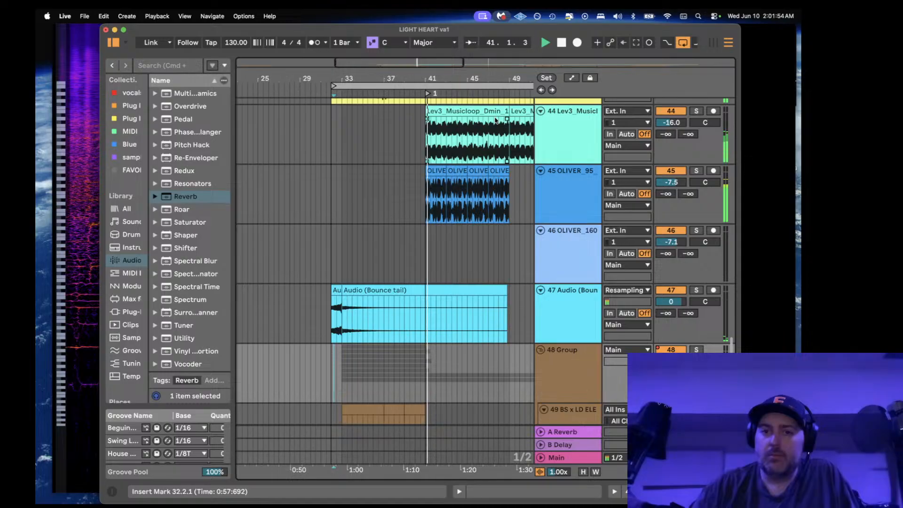
Step: Audition the Lev3 music loop on track 44 and the OLIVER drum loop on track 45 in solo, and return to the full mix
{"action": "left_click", "coordinate": [456, 172]}
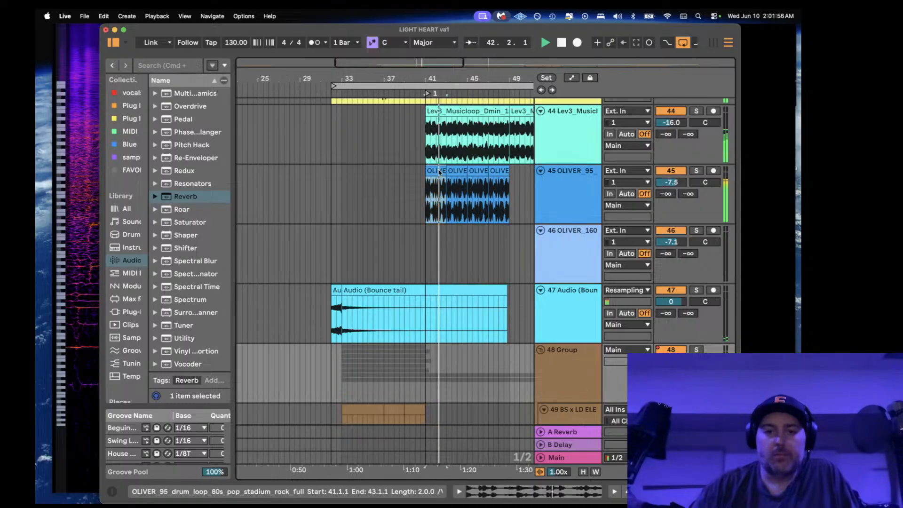
{"action": "left_click", "coordinate": [696, 113]}
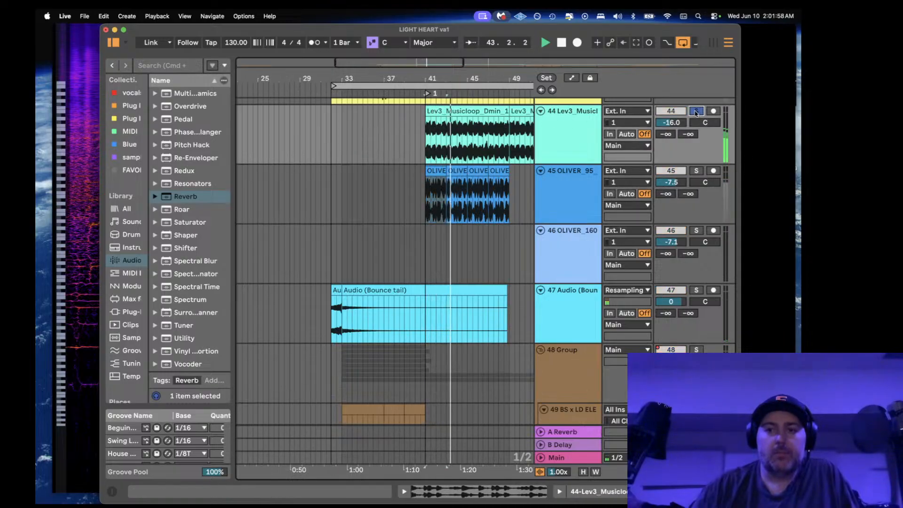
{"action": "left_click", "coordinate": [696, 170]}
{"action": "left_click", "coordinate": [696, 171]}
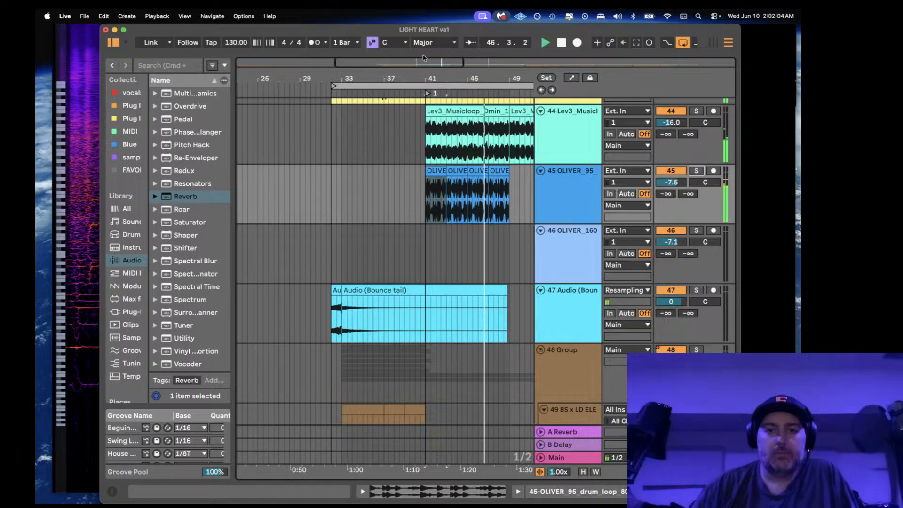
Step: Stop playback, place the insert marker at bar 39 on track 44, and save the set
{"action": "left_click_drag", "start_coordinate": [413, 62], "coordinate": [413, 35]}
{"action": "key", "text": "space"}
{"action": "left_click", "coordinate": [409, 137]}
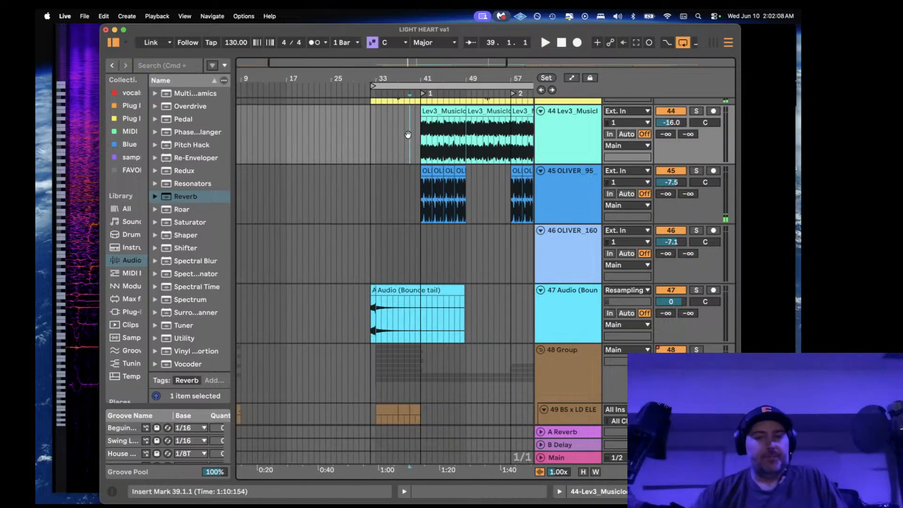
{"action": "key", "text": "super+s"}
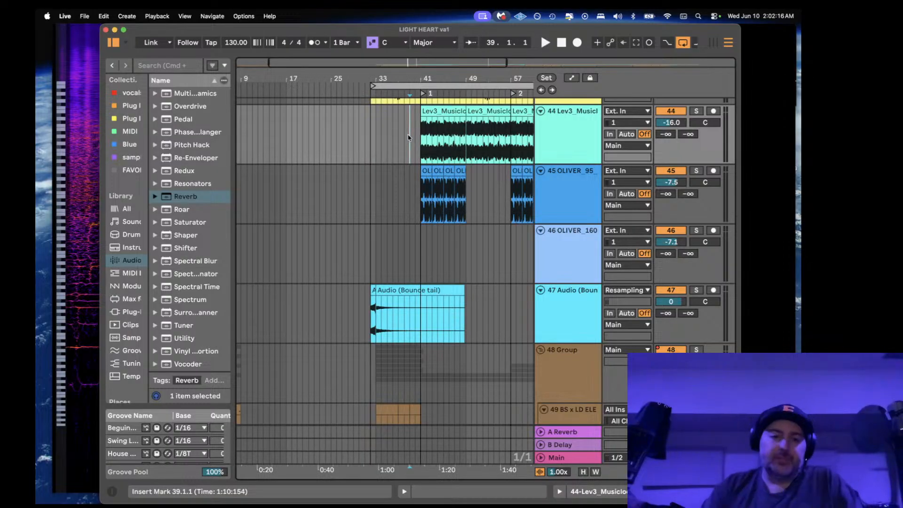
Step: Play the arrangement from bar 32, where the ACA 126bpm Gmin MAGIC clips on track 43 begin
{"action": "scroll", "coordinate": [425, 137], "scroll_direction": "up", "scroll_amount": 5}
{"action": "scroll", "coordinate": [425, 138], "scroll_direction": "right", "scroll_amount": 2}
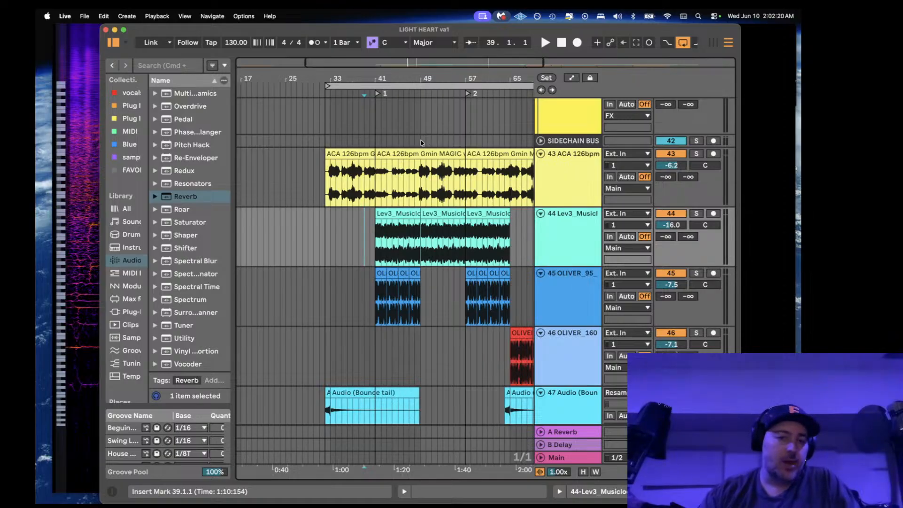
{"action": "left_click", "coordinate": [327, 183]}
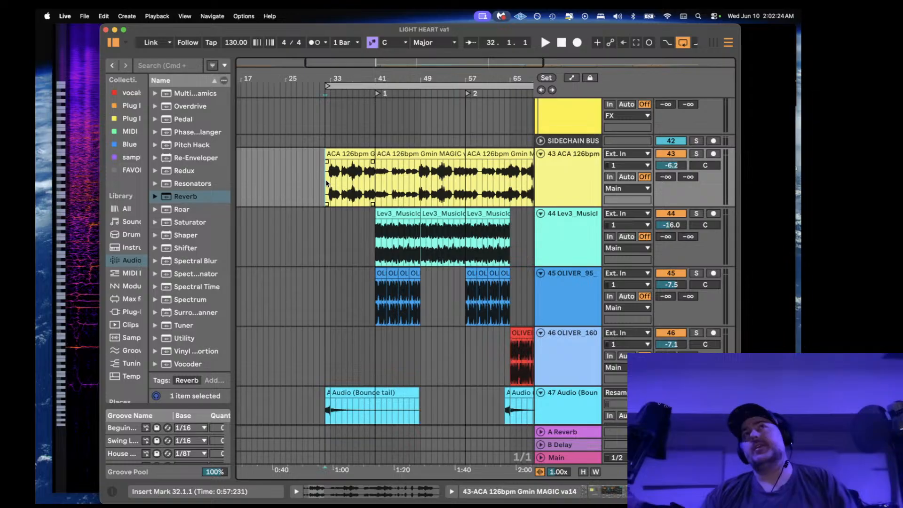
{"action": "key", "text": "space"}
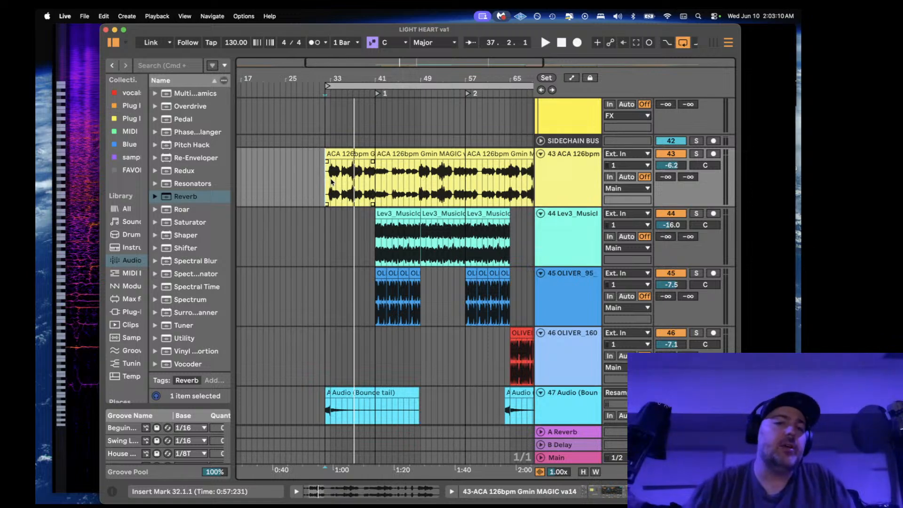
Step: Locate the section change at bar 41 on track 43, and briefly play the arrangement from bar 33
{"action": "left_click", "coordinate": [375, 185]}
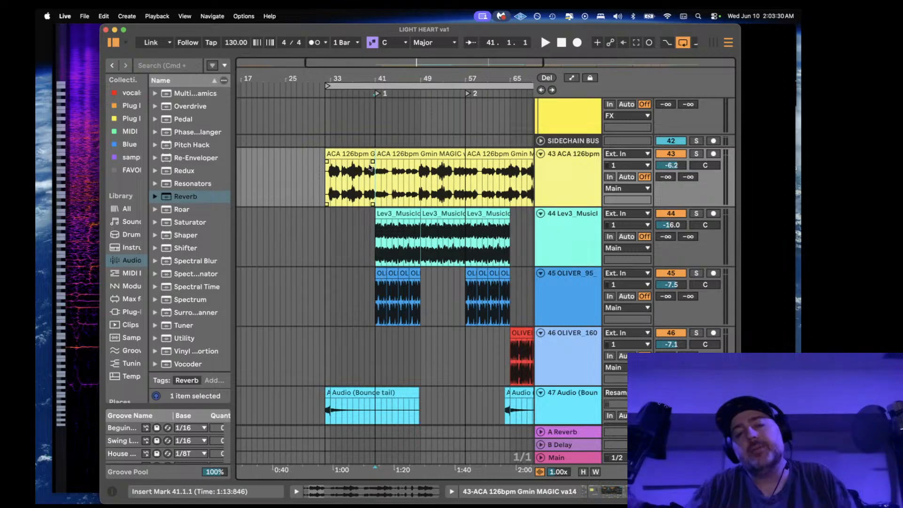
{"action": "left_click", "coordinate": [377, 179]}
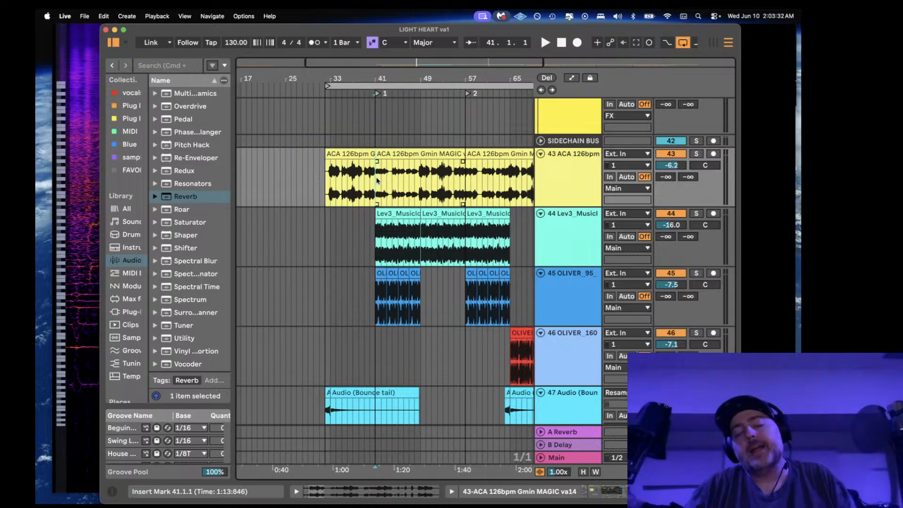
{"action": "left_click", "coordinate": [330, 185]}
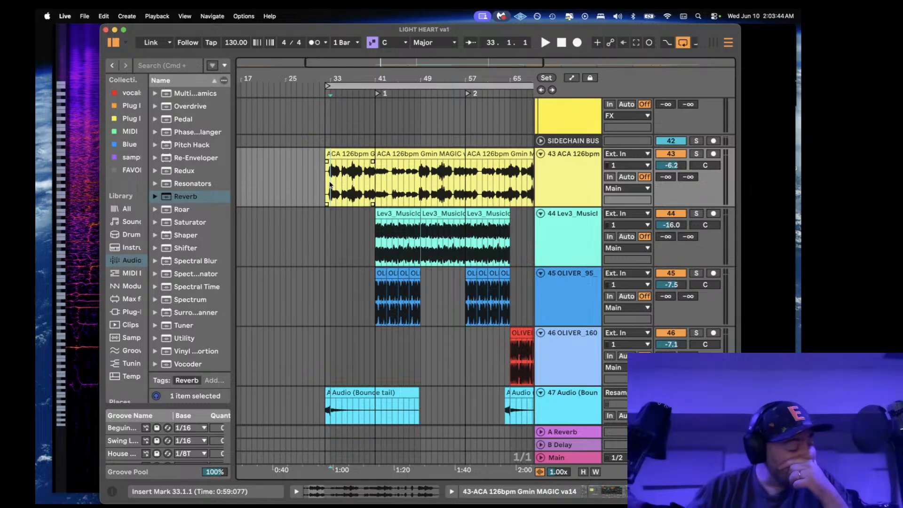
{"action": "key", "text": "space"}
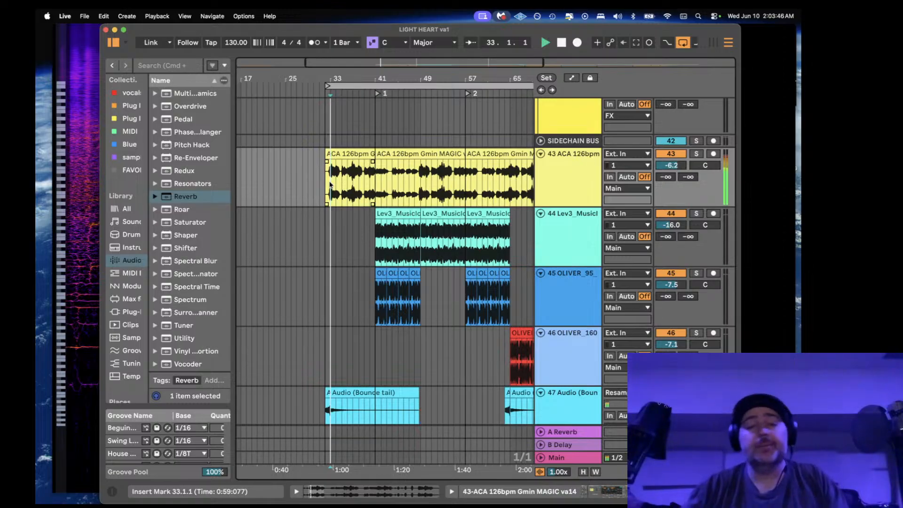
{"action": "key", "text": "space"}
Step: Review the track 43 sections starting at bars 33 and 41 against the BS x LD ELECTRO clips in the 48 Group
{"action": "left_click", "coordinate": [377, 171]}
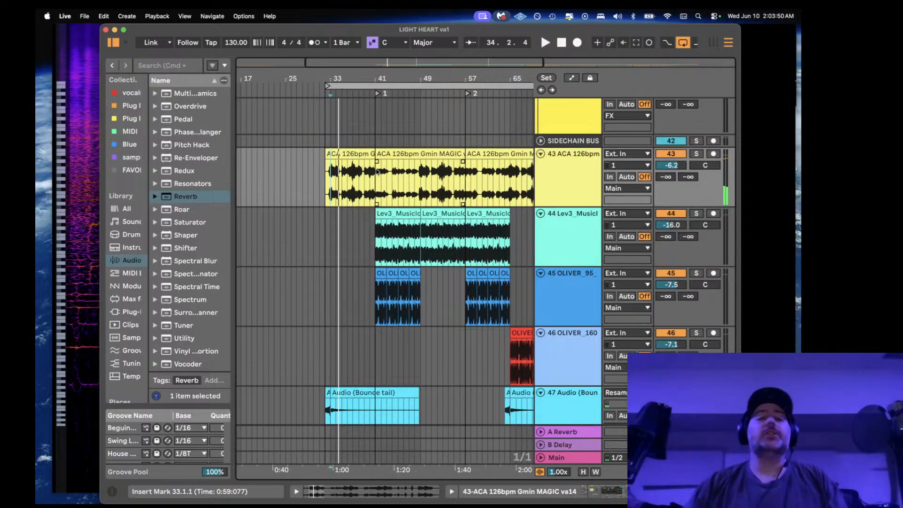
{"action": "left_click", "coordinate": [376, 173]}
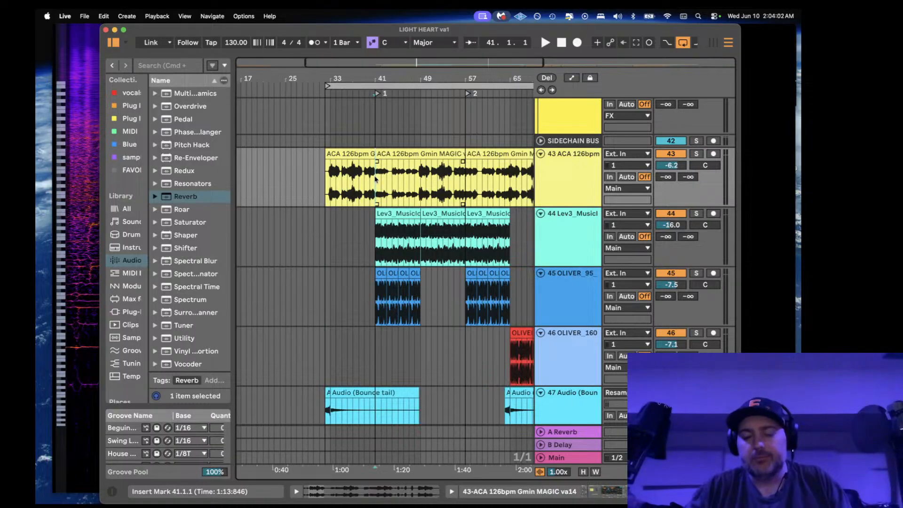
{"action": "left_click", "coordinate": [368, 178]}
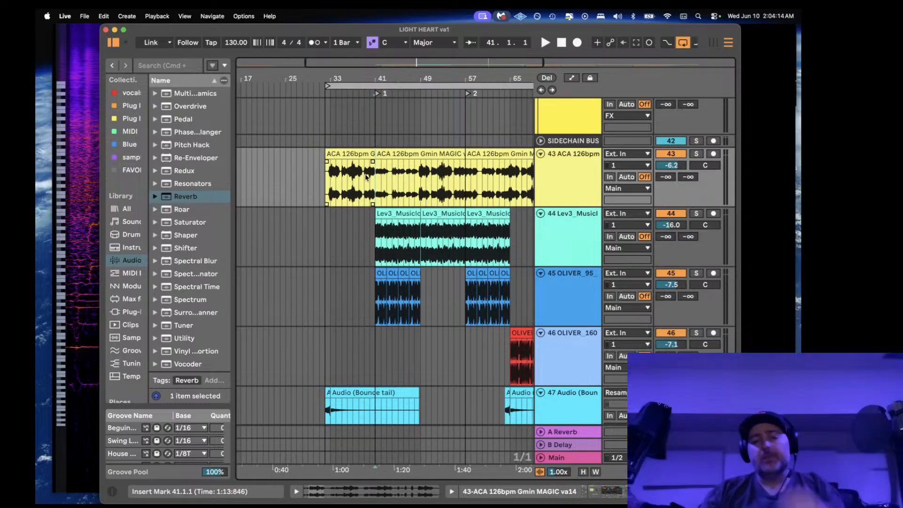
{"action": "left_click", "coordinate": [328, 190]}
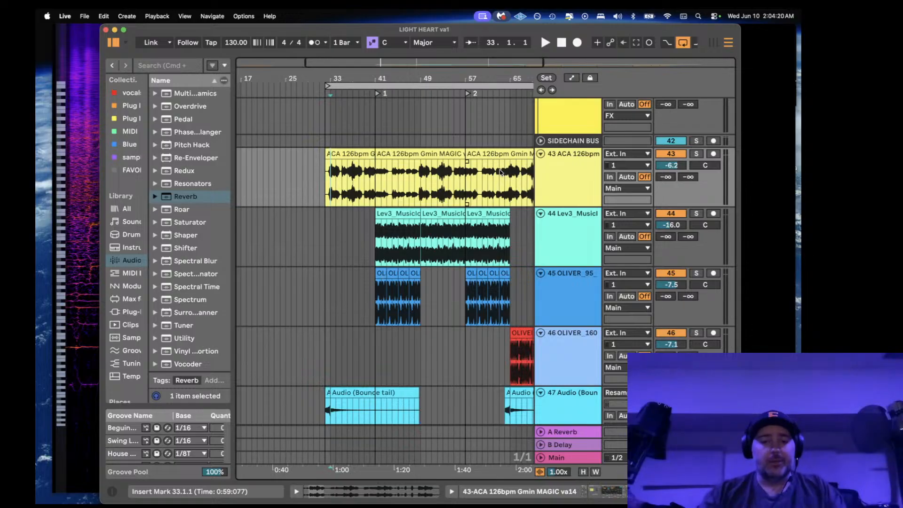
{"action": "scroll", "coordinate": [513, 237], "scroll_direction": "down", "scroll_amount": 10}
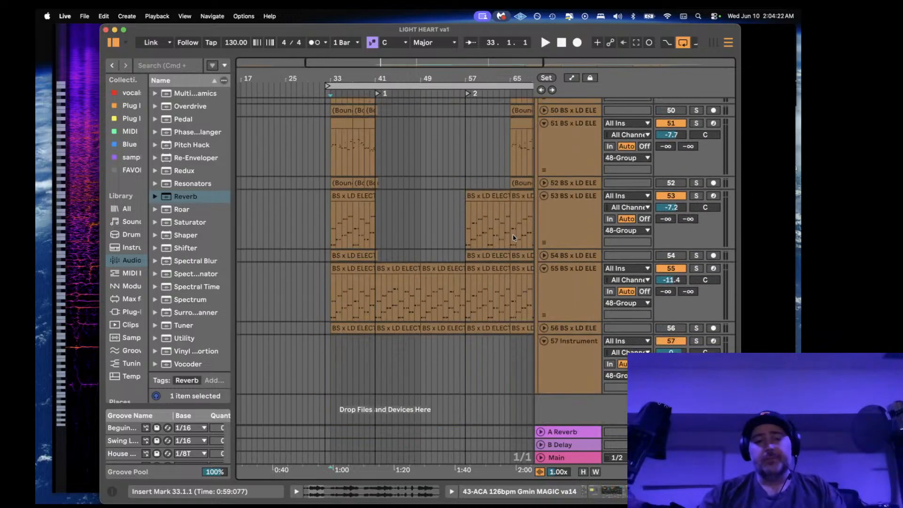